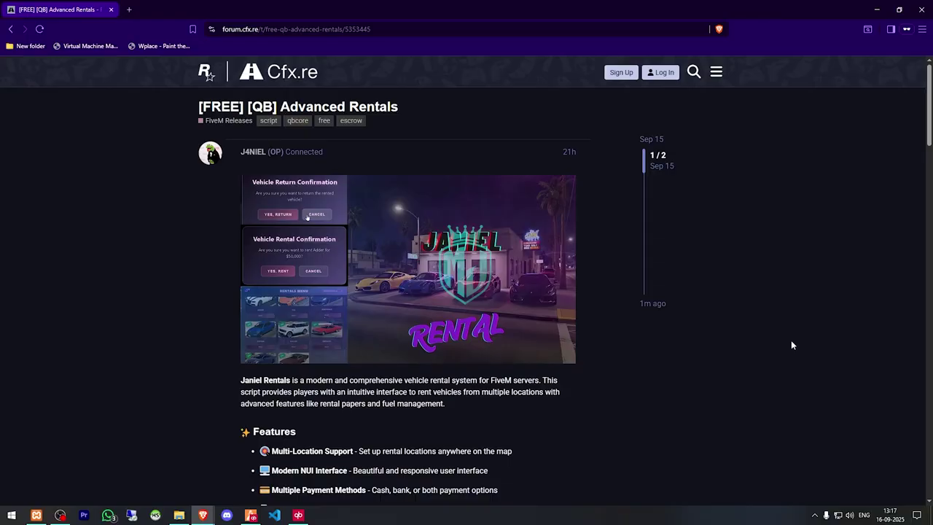
- Open the Tebex FREE link for Advanced Rentals in a new tab
scroll(791, 344, "down", 15)
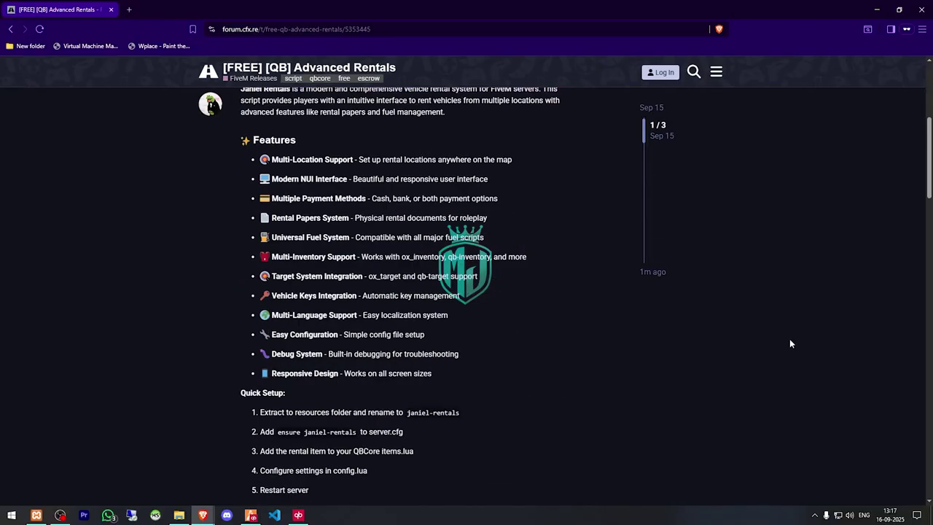
scroll(572, 278, "down", 2)
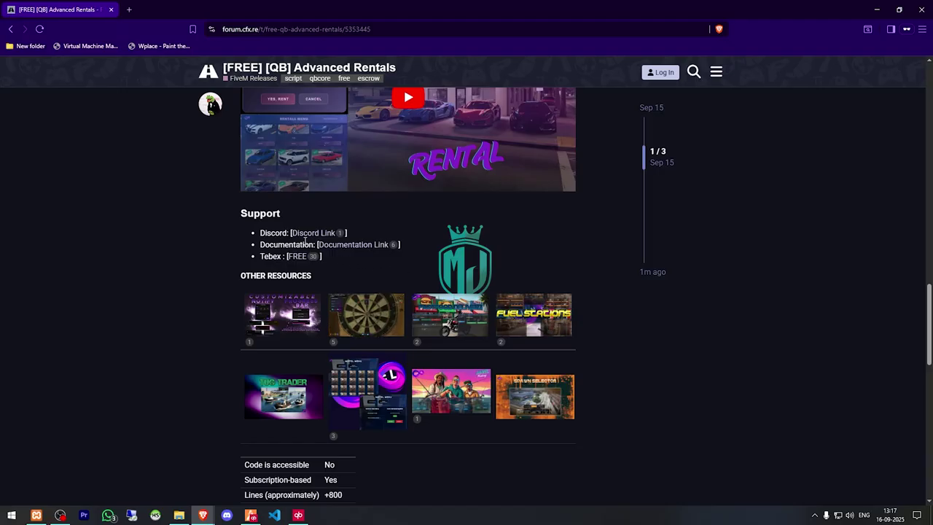
right_click(304, 355)
left_click(343, 362)
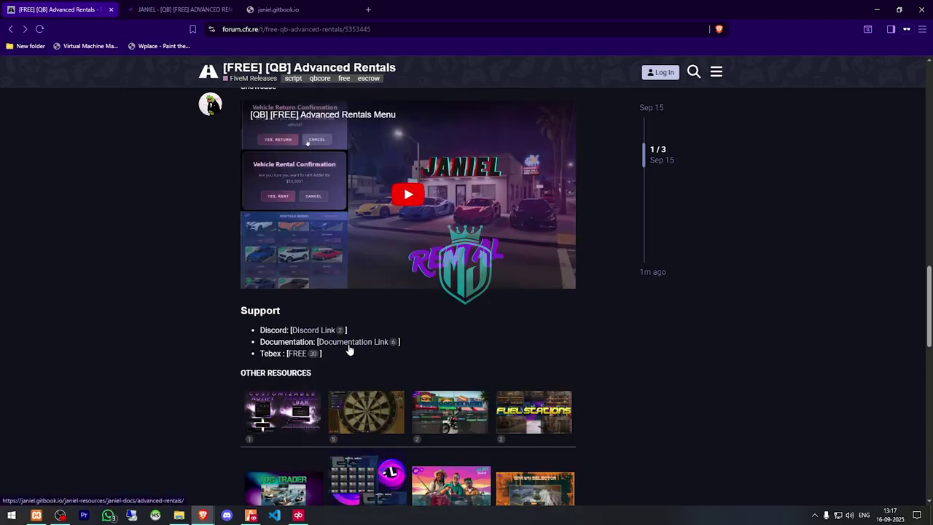
left_click(256, 7)
left_click(158, 8)
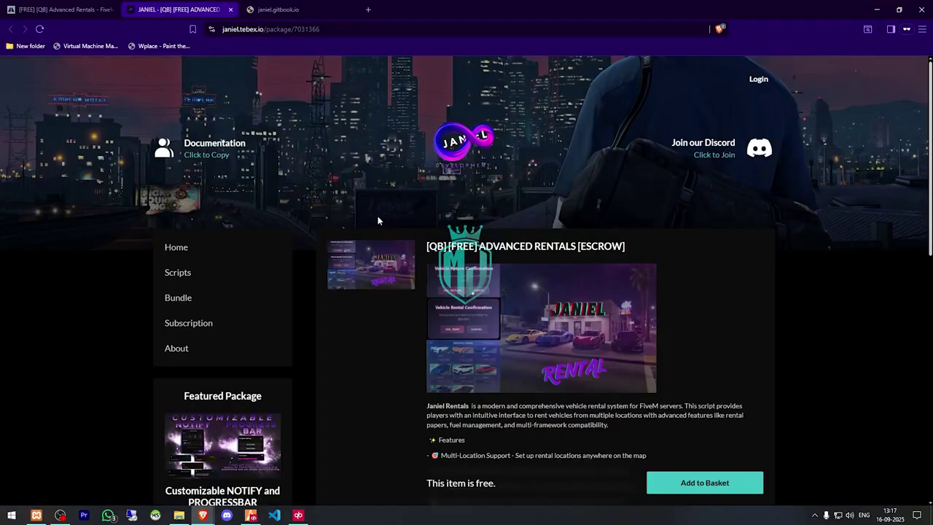
- Get the free package from the Tebex page and retry loading the documentation site
scroll(634, 379, "down", 2)
scroll(634, 383, "up", 1)
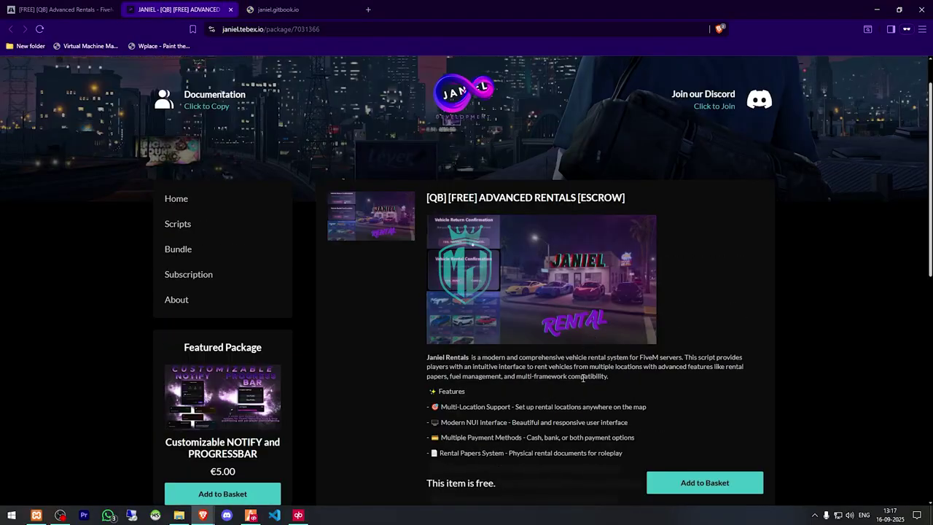
scroll(583, 378, "down", 3)
scroll(582, 379, "up", 1)
scroll(581, 377, "up", 3)
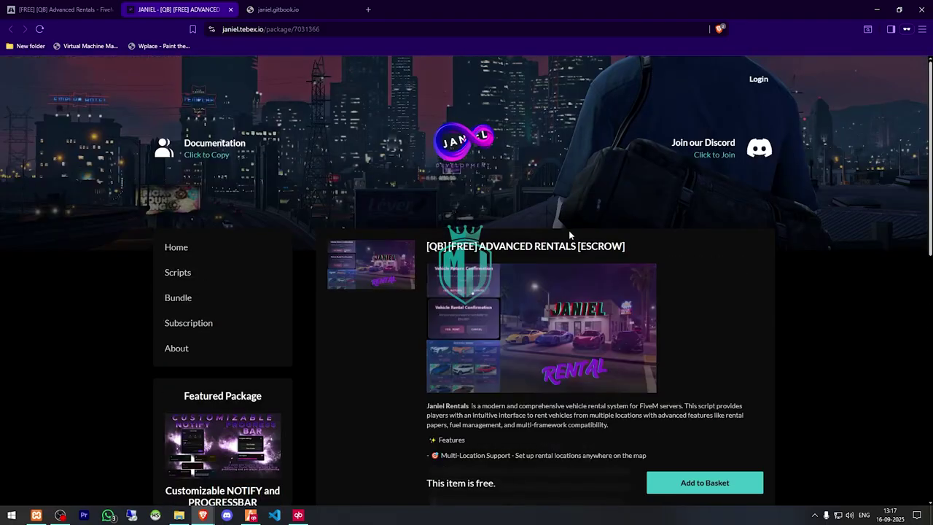
left_click(284, 9)
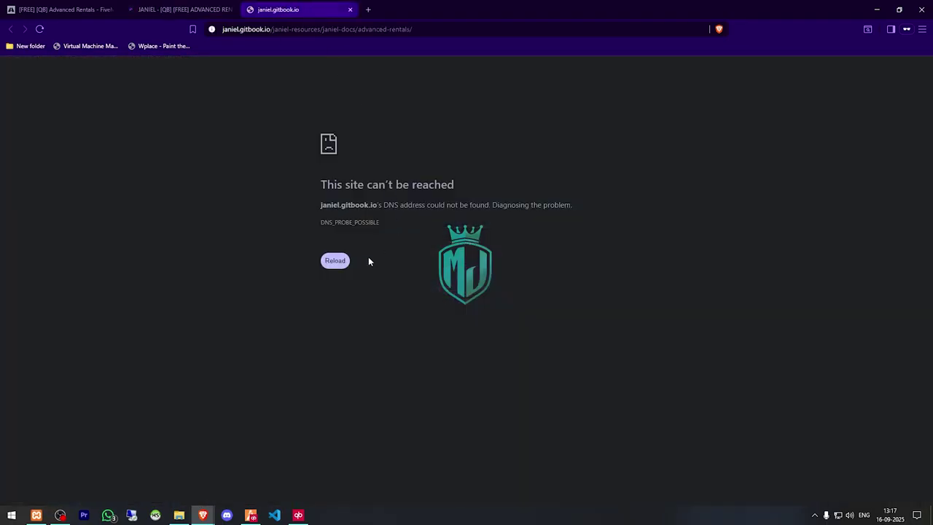
left_click(345, 260)
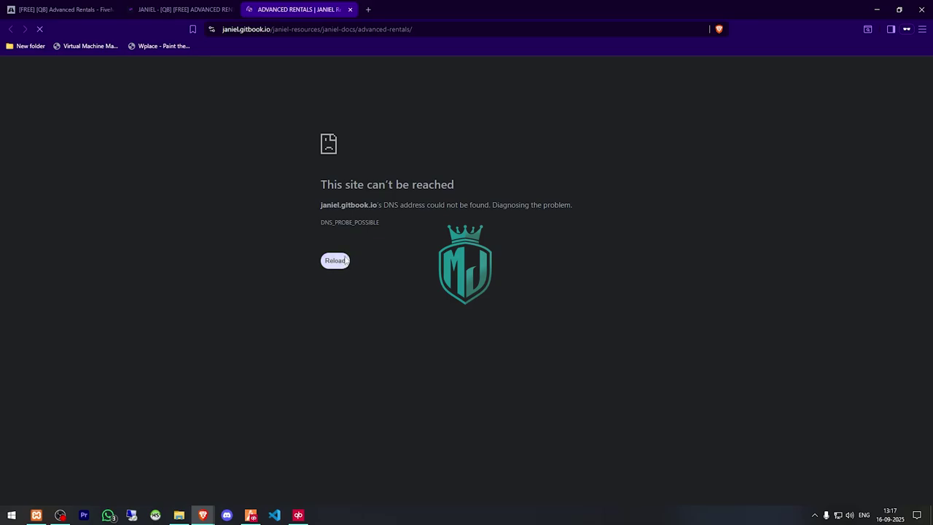
- Open janiel-rentals.pack.zip and move its janiel-rentals folder into the server's resources folder
left_click(179, 9)
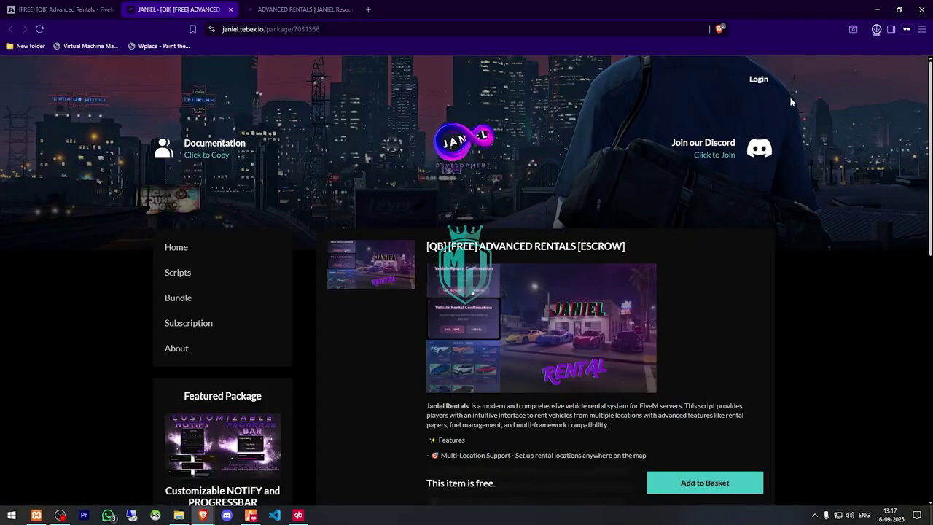
left_click(786, 88)
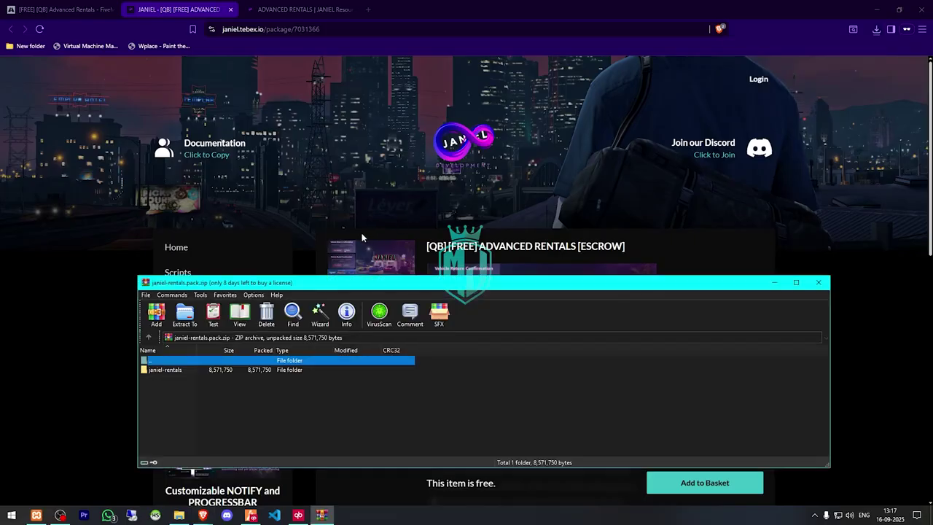
left_click(321, 369)
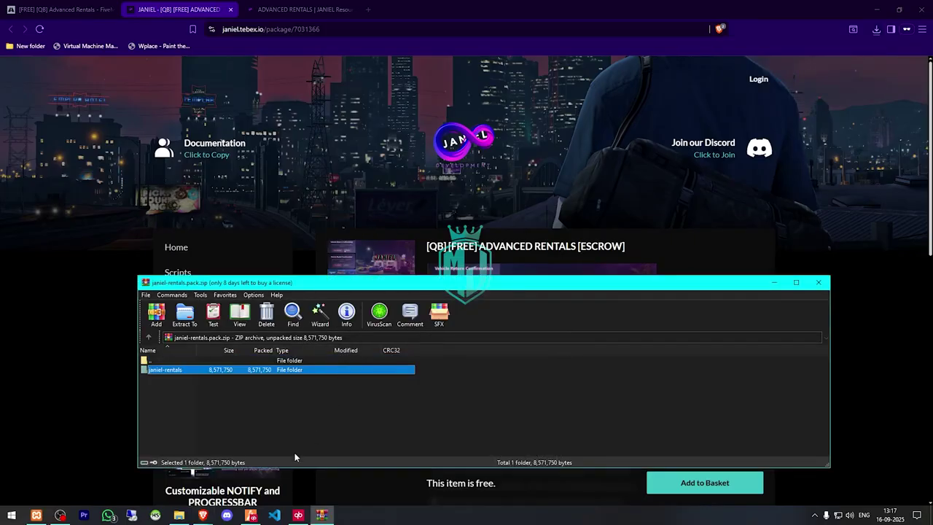
left_click(178, 515)
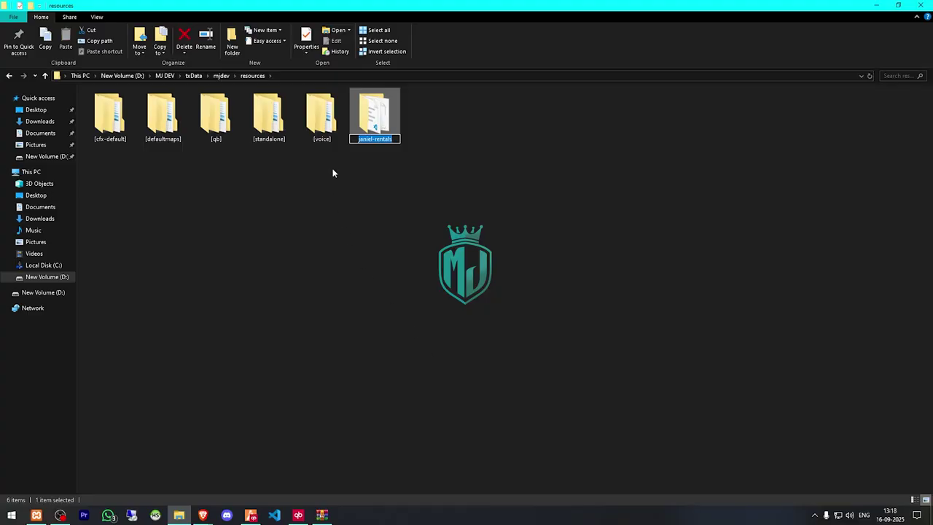
- Move janiel-rentals into [standalone] and open its config.lua in Visual Studio Code
key("Return")
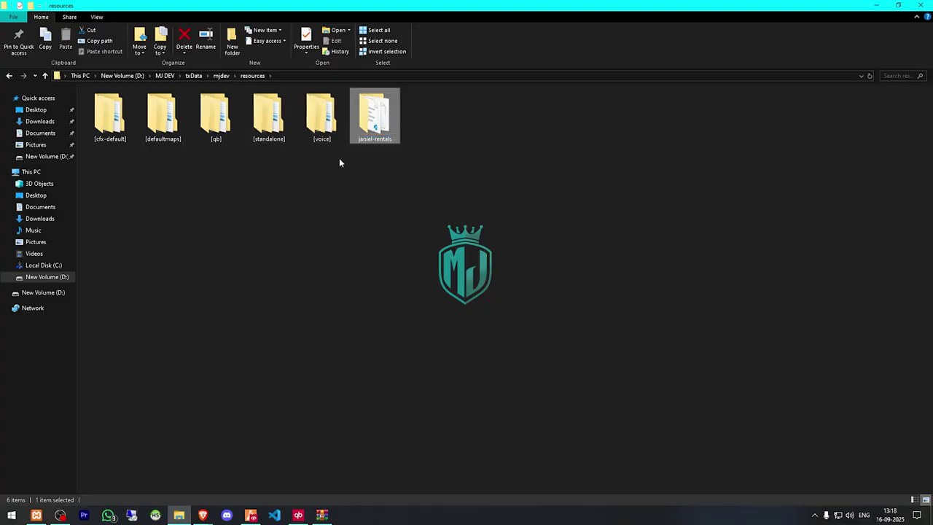
mouse_move(368, 118)
left_mouse_down()
mouse_move(265, 121)
mouse_move(254, 110)
mouse_move(249, 120)
left_mouse_up()
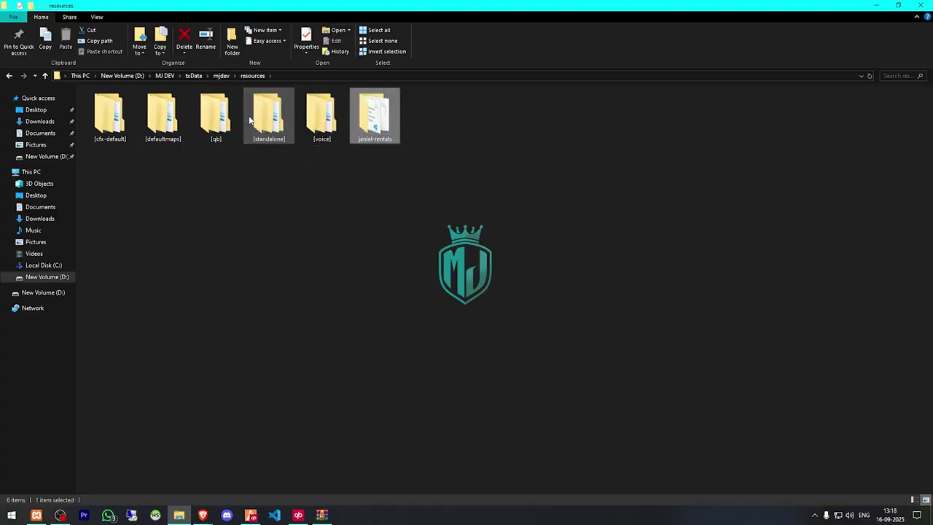
double_click(249, 120)
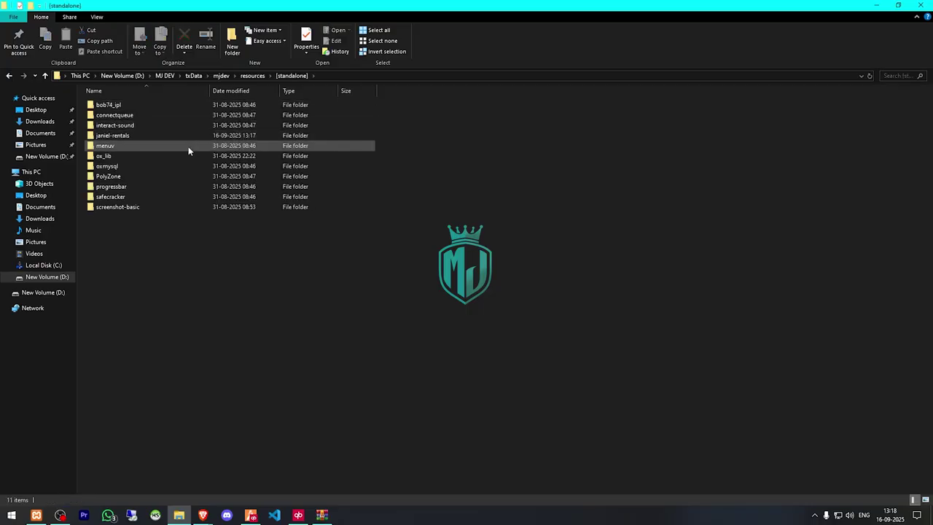
double_click(164, 137)
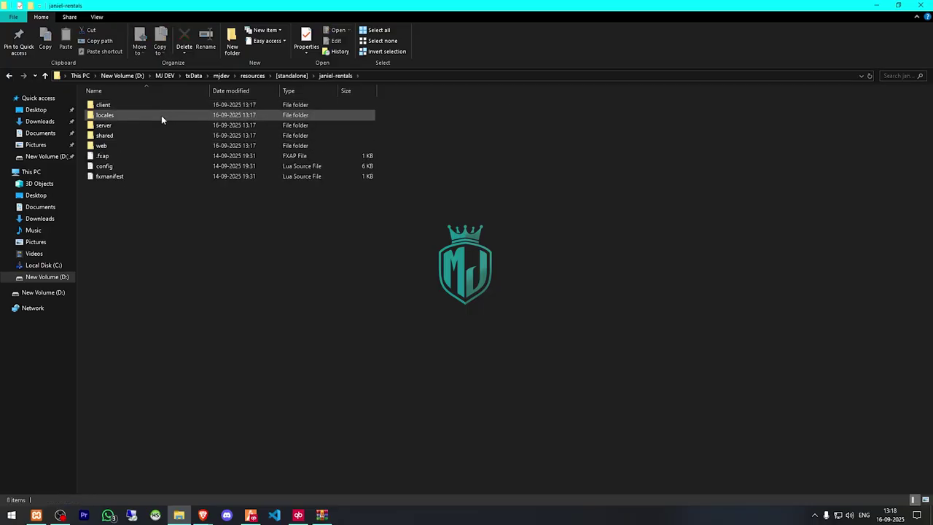
double_click(129, 166)
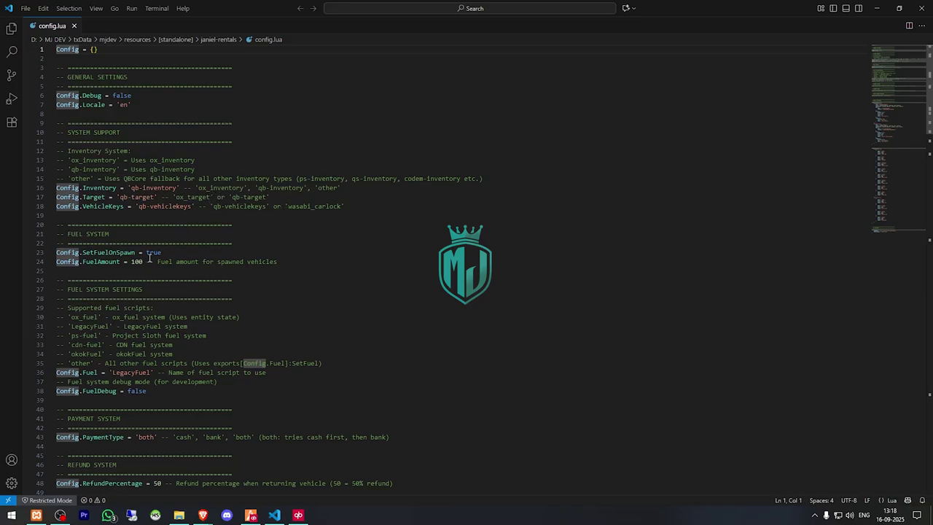
scroll(152, 271, "down", 3)
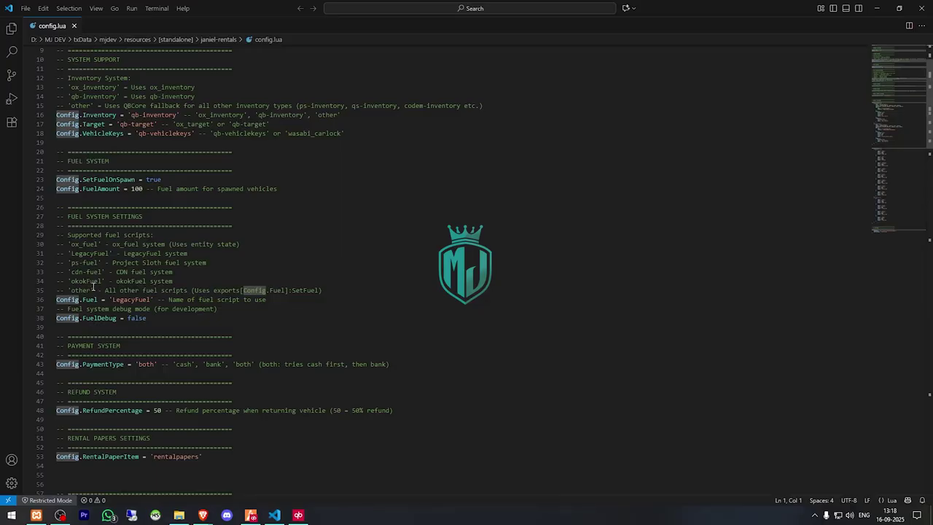
scroll(216, 290, "down", 4)
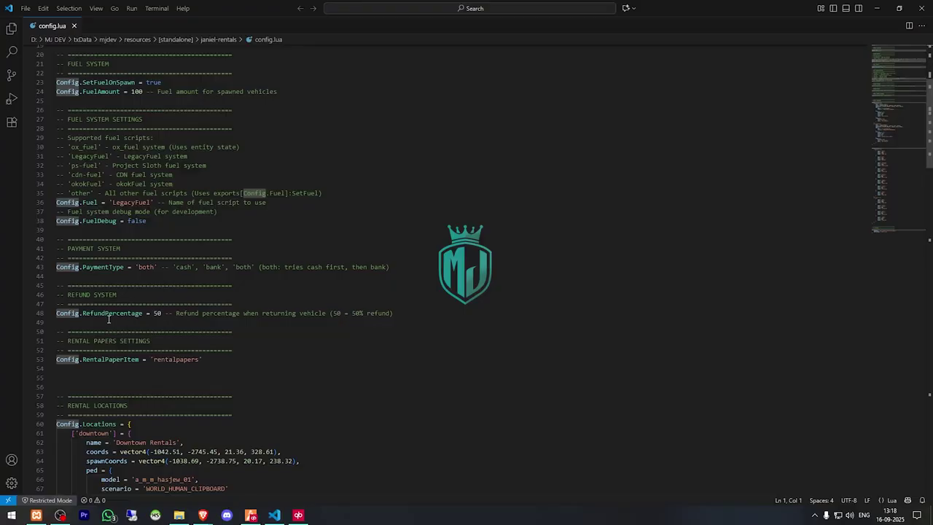
scroll(153, 320, "down", 3)
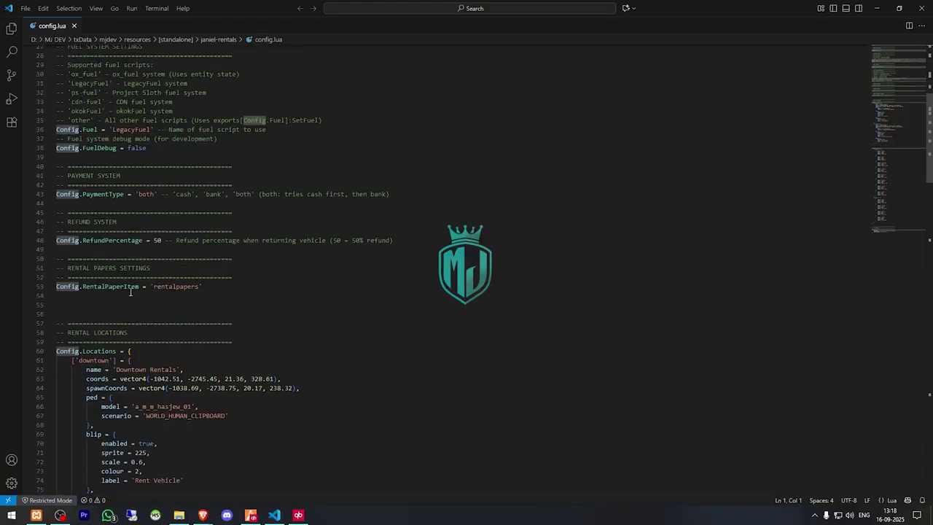
scroll(162, 292, "down", 5)
scroll(134, 275, "down", 15)
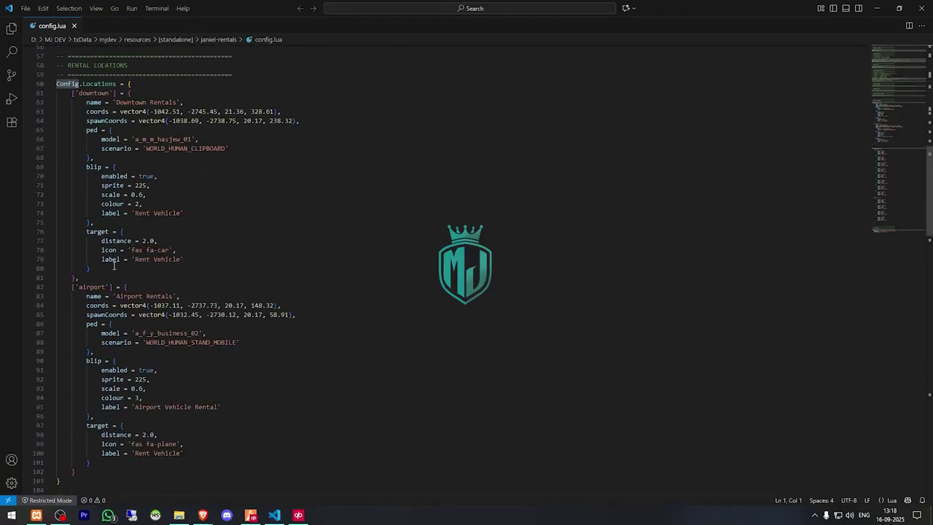
scroll(129, 300, "down", 12)
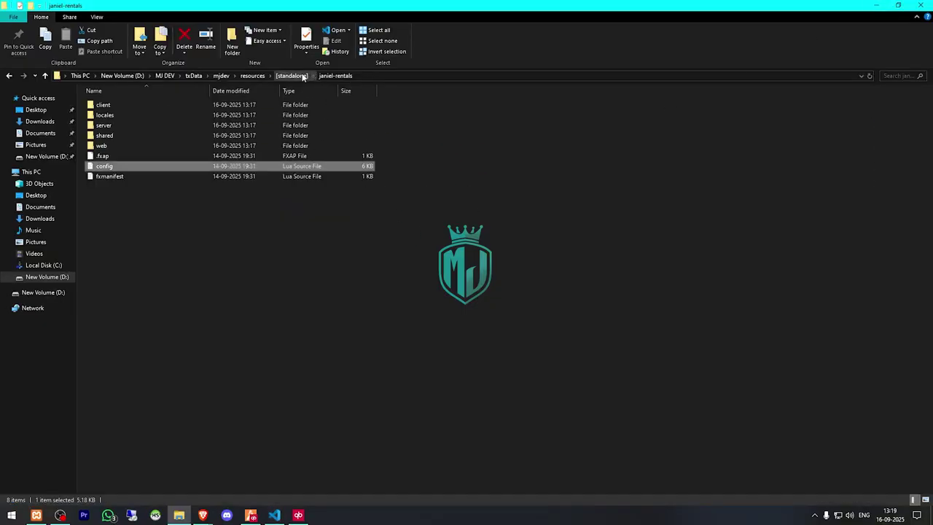
- Copy the rentalpapers item definition from the GitBook Installation page
left_click(304, 76)
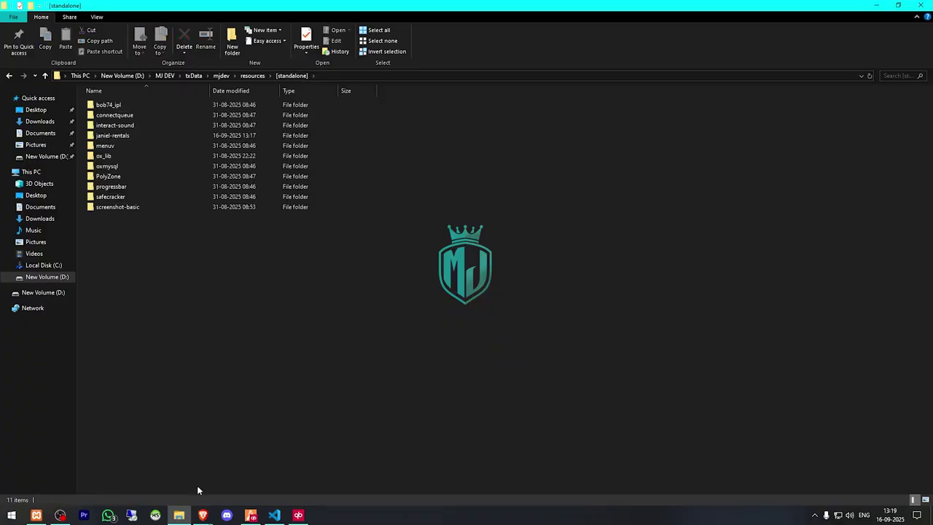
left_click(203, 515)
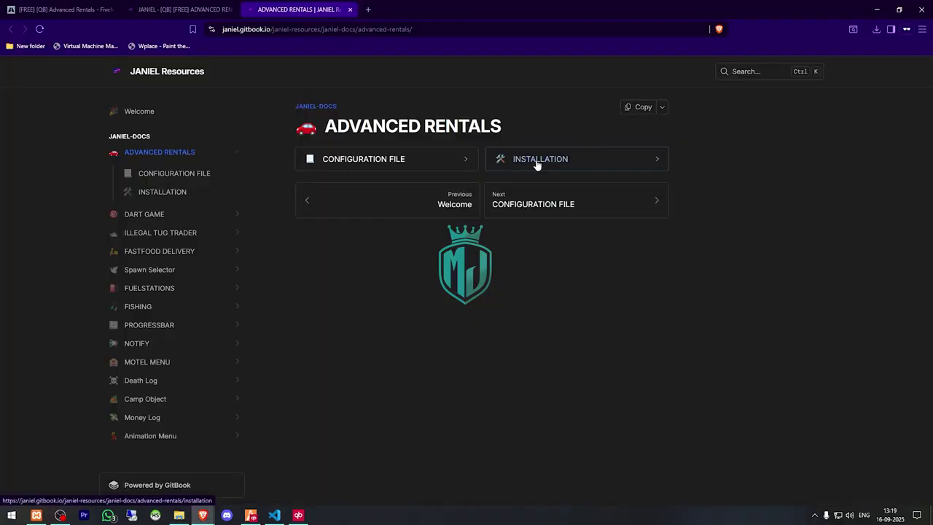
left_click(536, 159)
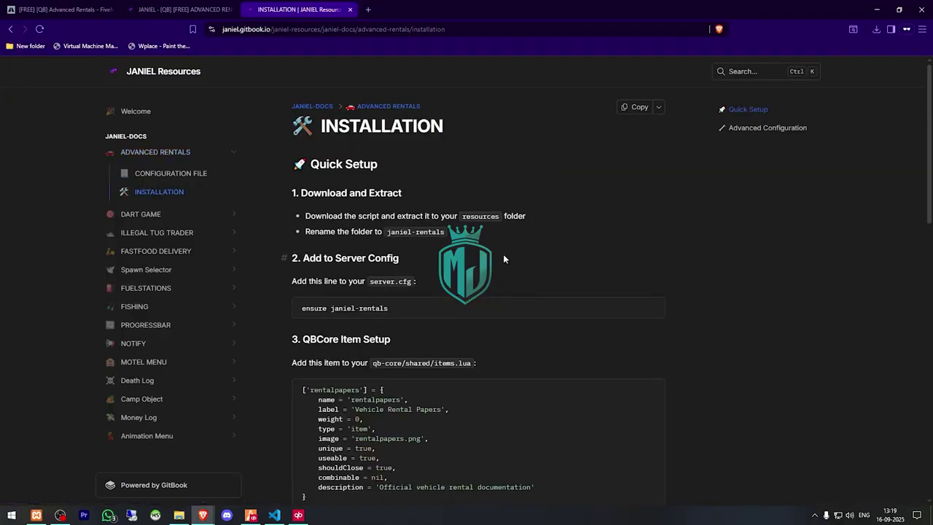
scroll(498, 261, "down", 2)
left_click(634, 295)
- Open items.lua from qb-core's shared folder under [qb]
left_click(179, 515)
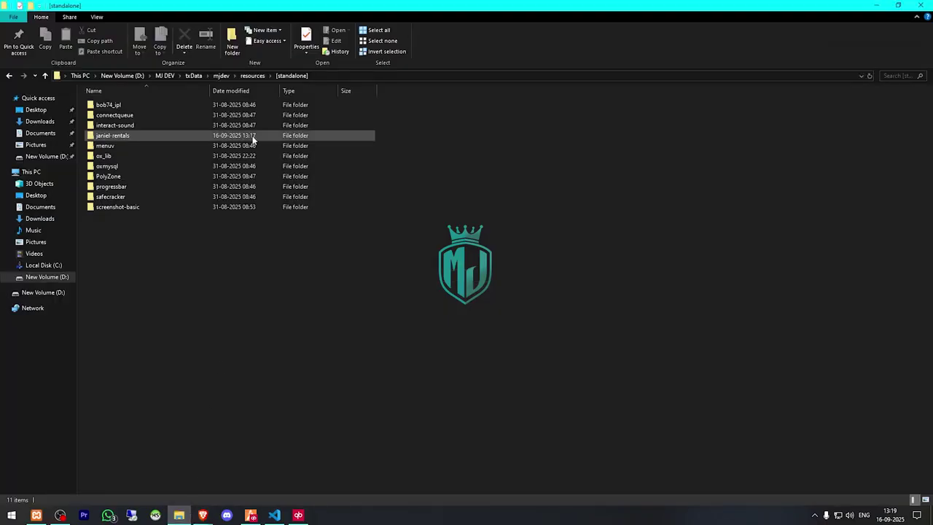
left_click(253, 75)
double_click(216, 115)
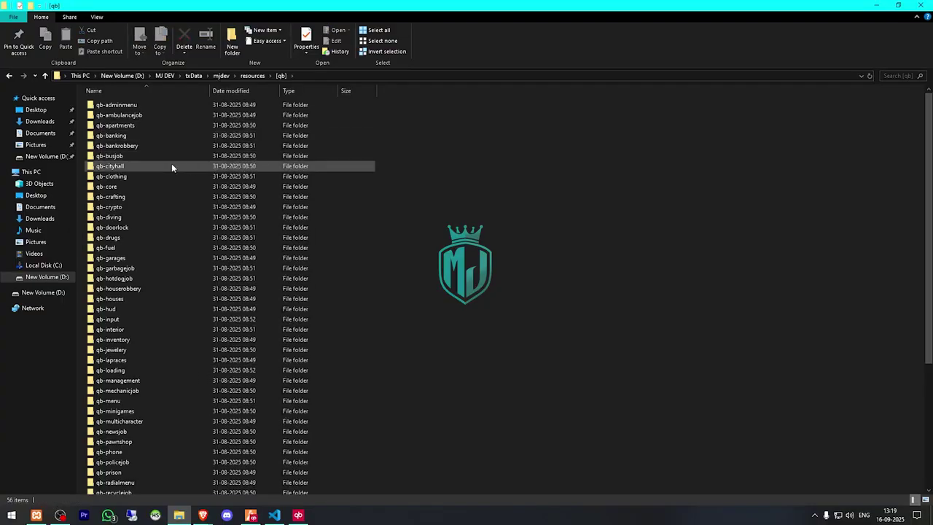
double_click(115, 188)
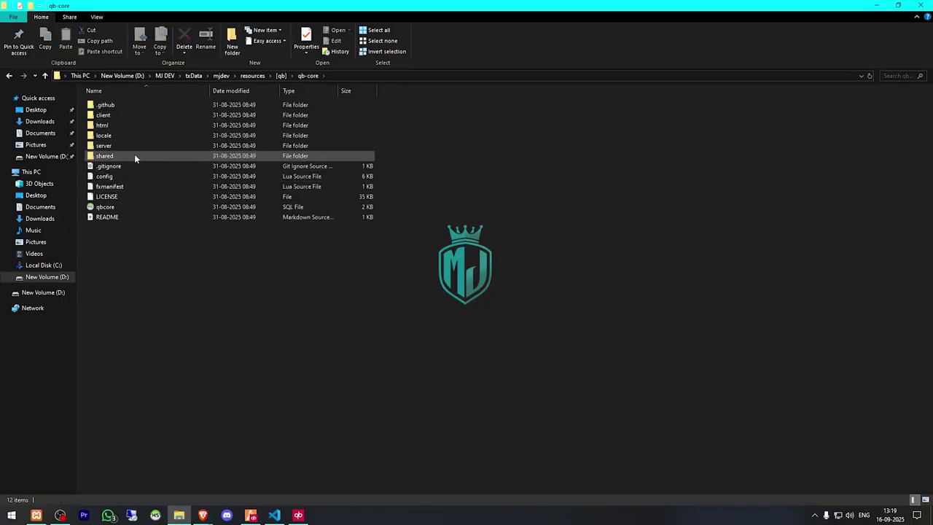
double_click(134, 154)
double_click(128, 117)
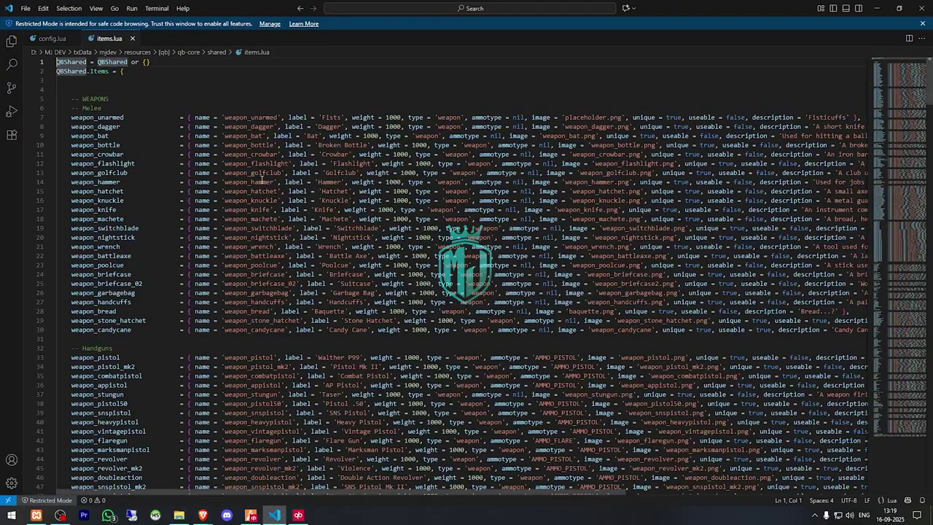
- Paste the rentalpapers item block under QBShared.Items and add a trailing comma
left_click(200, 83)
key("ctrl+v")
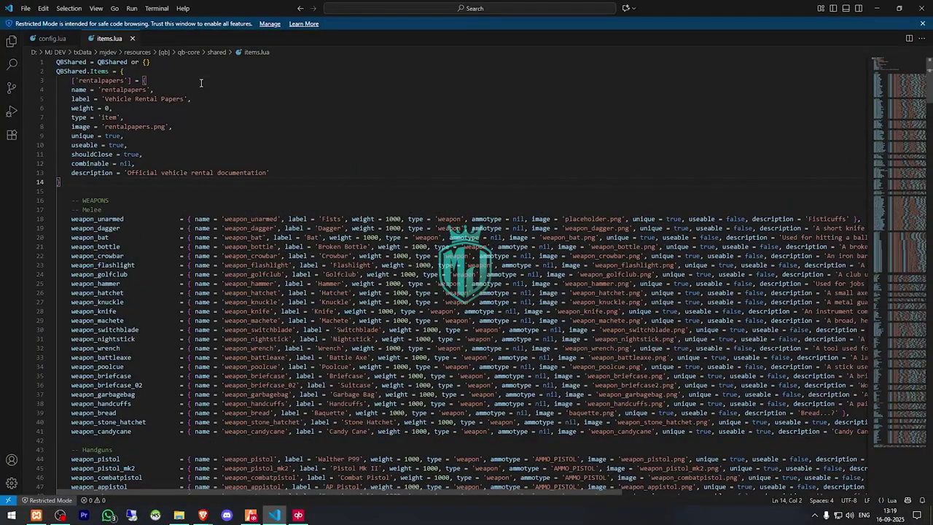
type(",")
- Copy rentalpapers.png from janiel-rentals\web\images
left_click(875, 10)
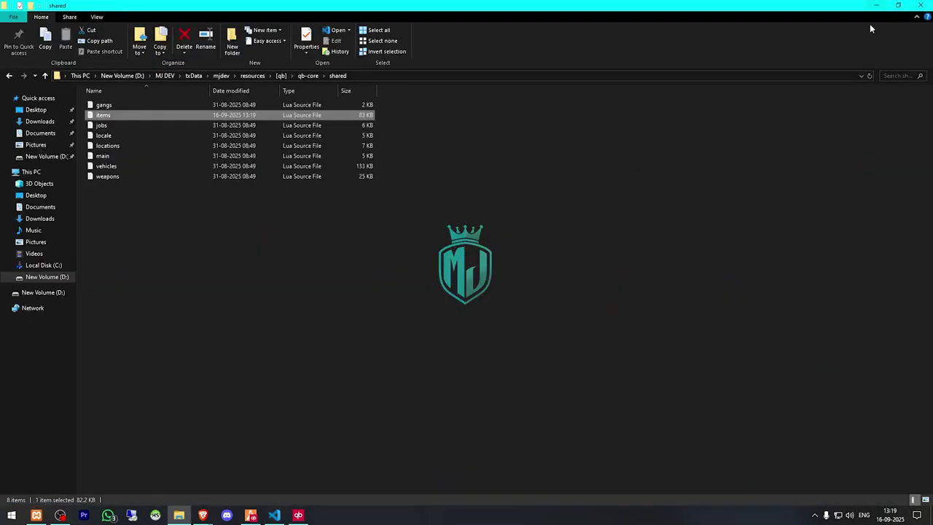
left_click(203, 515)
scroll(408, 277, "down", 2)
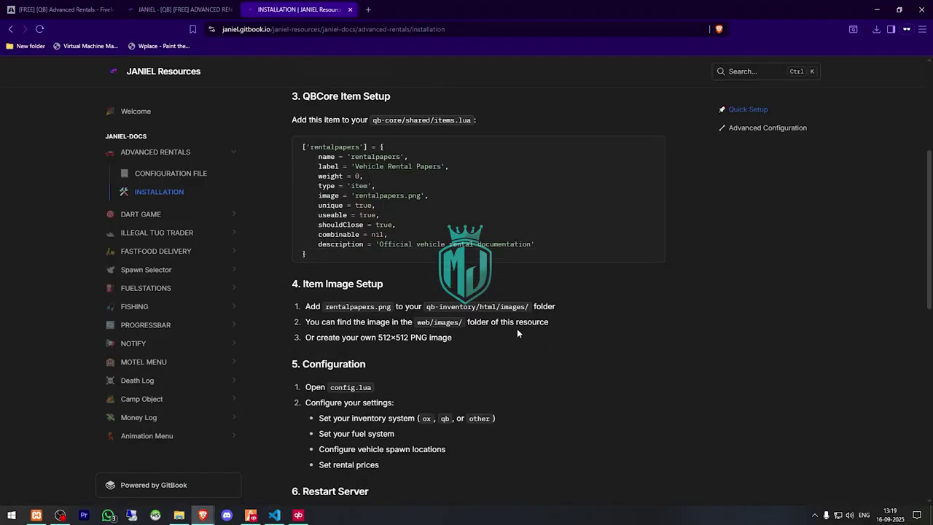
left_click(179, 515)
left_click(255, 75)
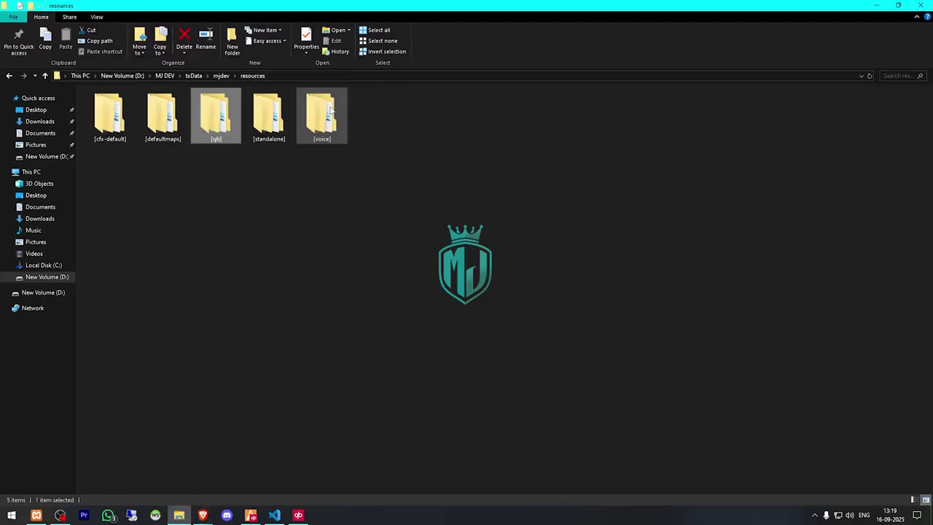
double_click(260, 112)
double_click(153, 131)
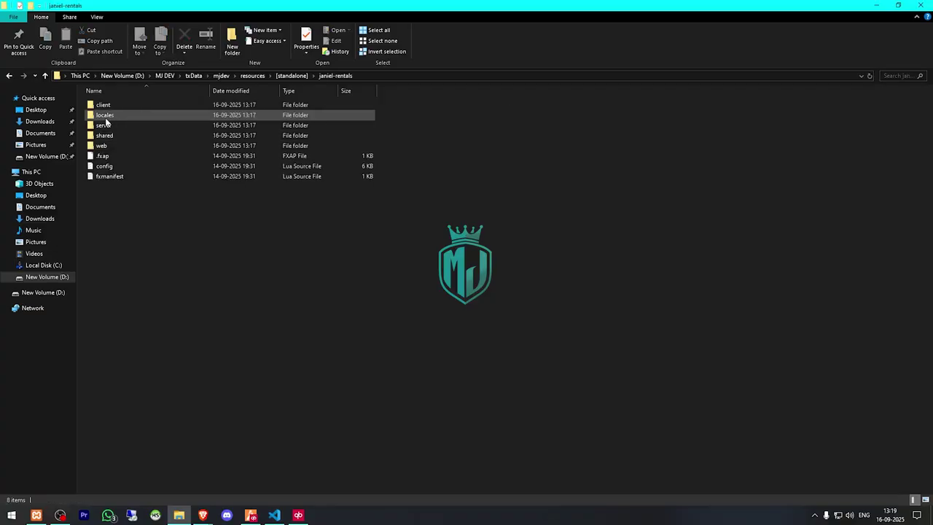
double_click(136, 144)
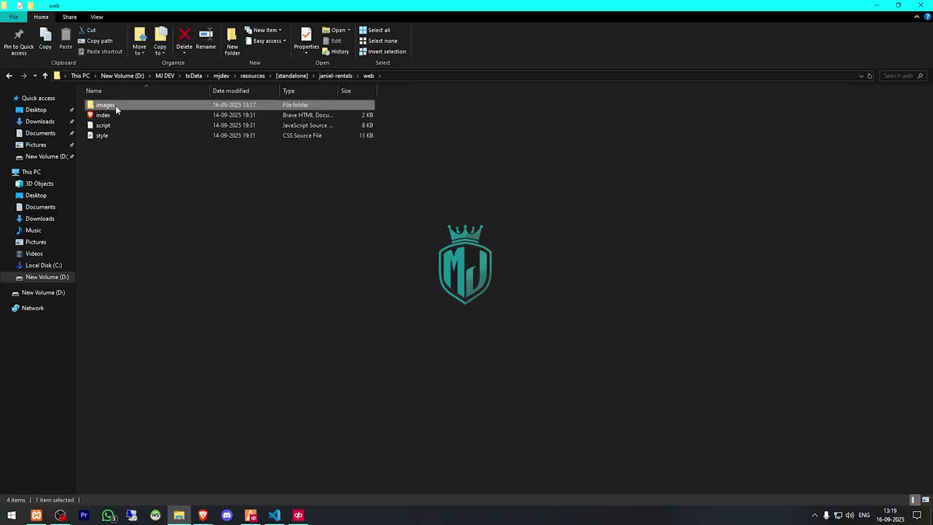
double_click(115, 105)
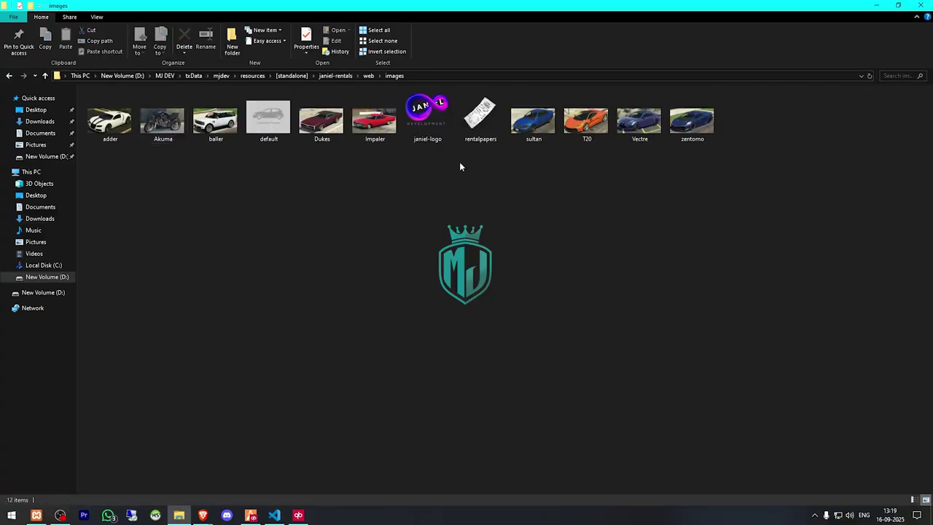
left_click(474, 118)
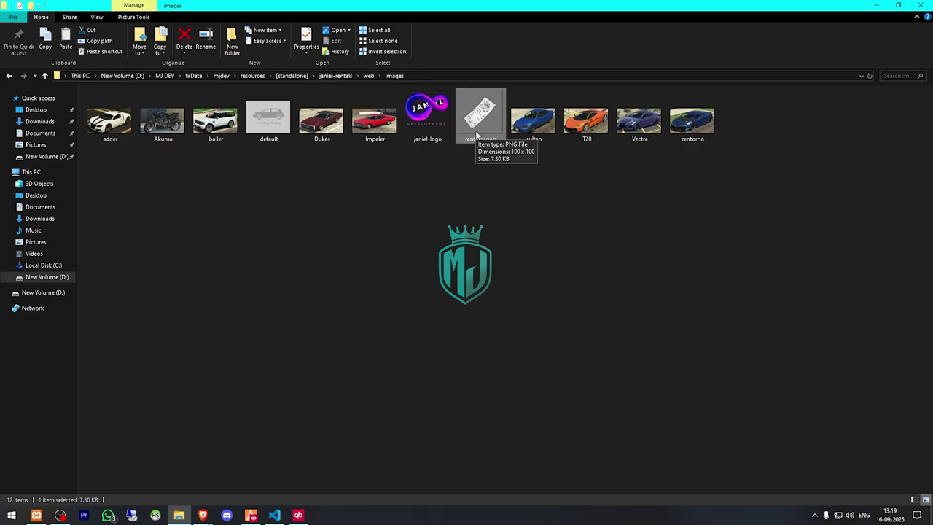
- Paste rentalpapers.png into qb-inventory\html and move it into the images folder
left_click(255, 76)
double_click(211, 121)
double_click(159, 341)
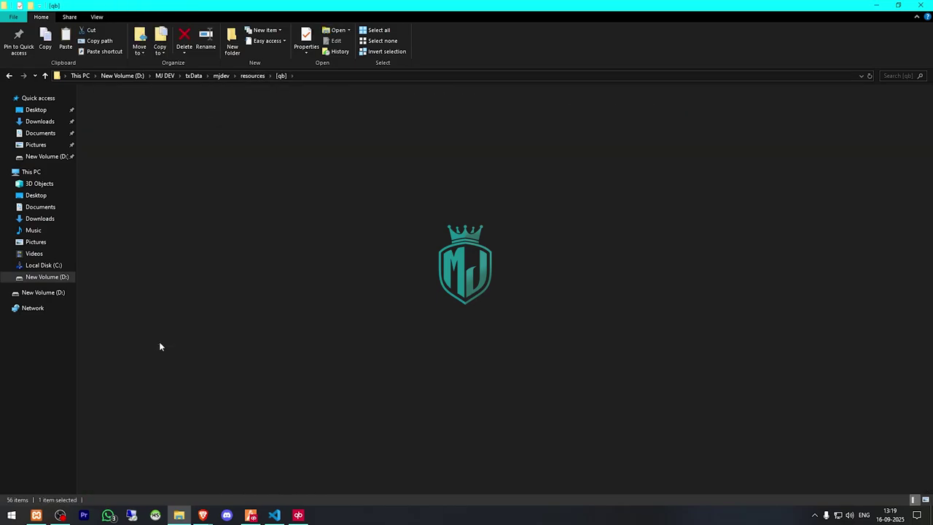
double_click(119, 131)
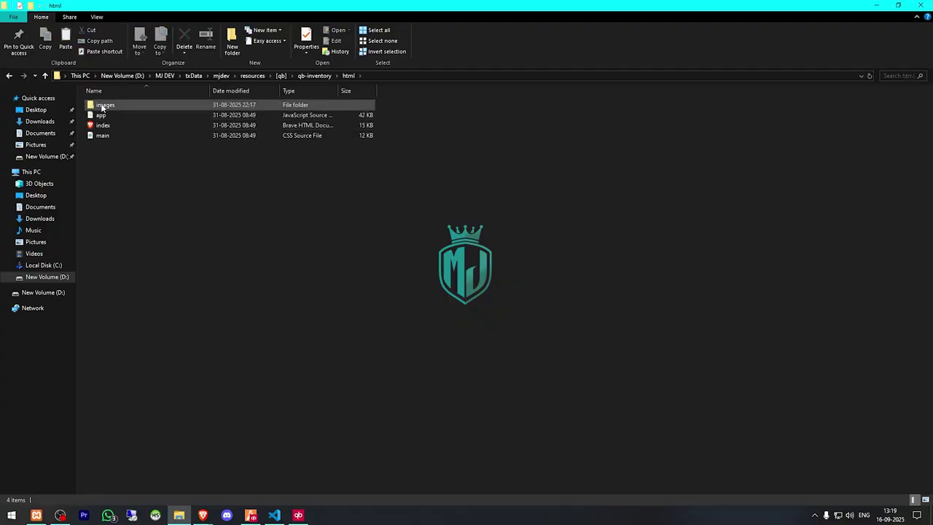
left_click(102, 107)
key("ctrl+v")
left_click_drag(155, 143, 134, 106)
left_click(252, 76)
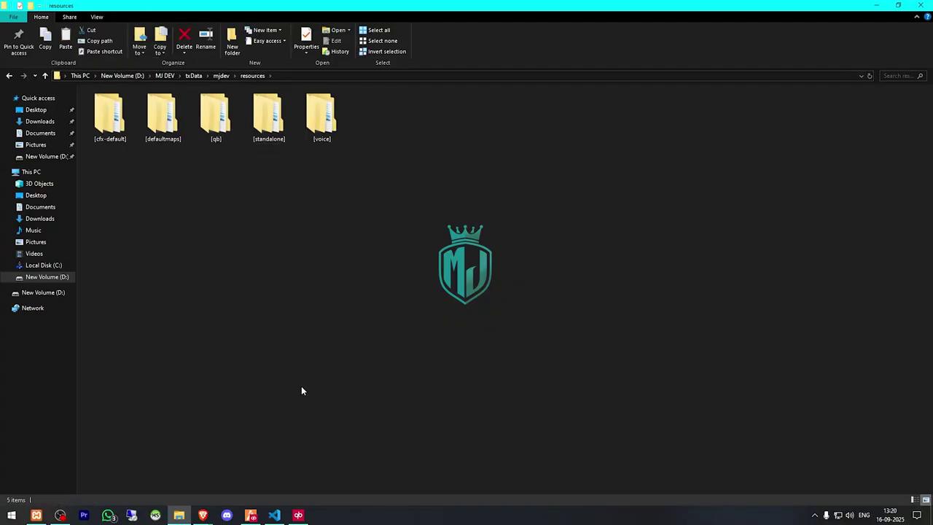
left_click(204, 514)
- Restart the server from the txAdmin menu and spawn at Last Location
left_click(273, 514)
left_click(251, 515)
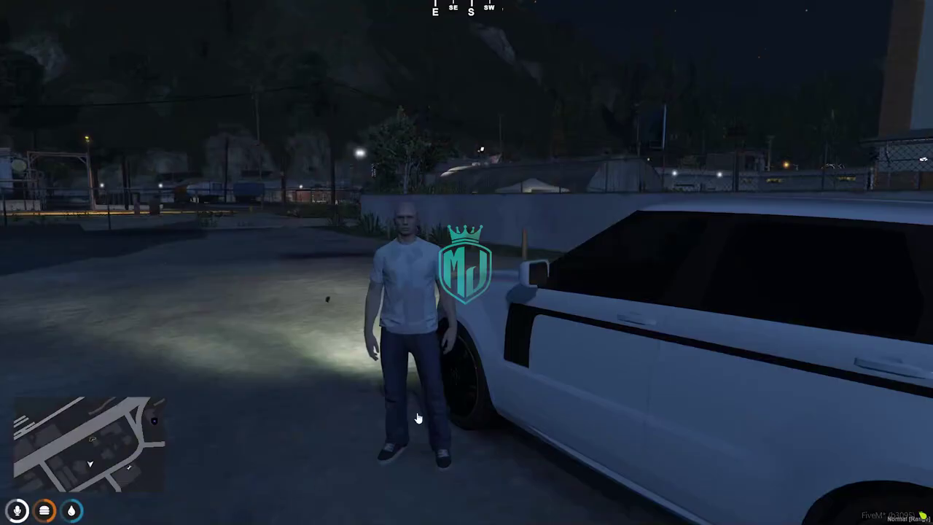
key("F1")
key("e")
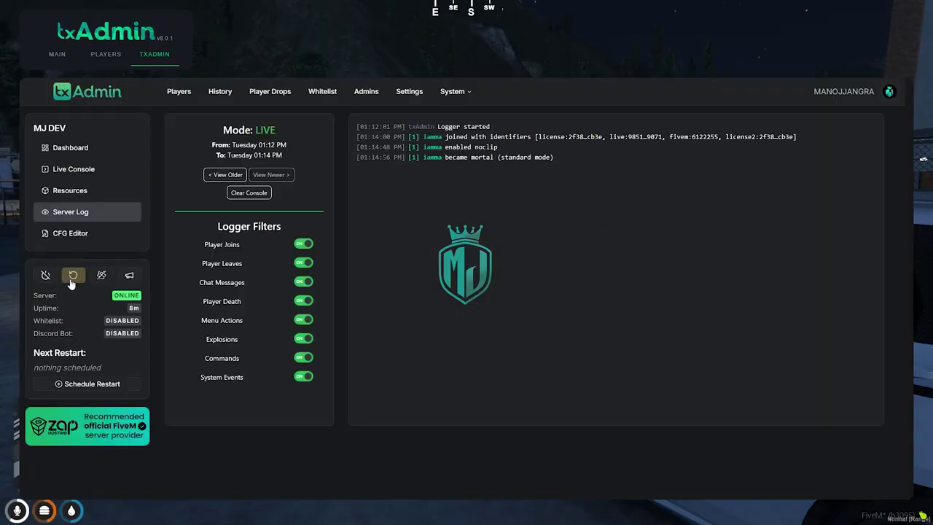
left_click(73, 274)
left_click(562, 308)
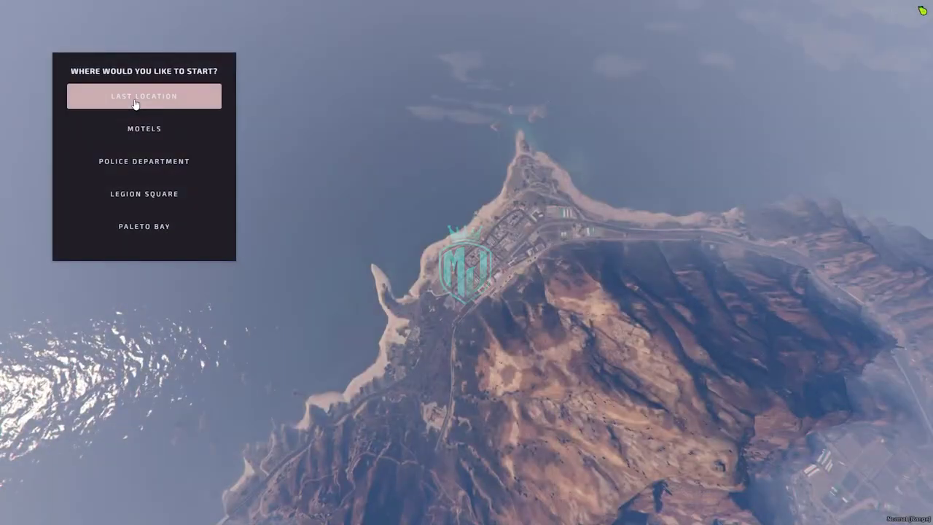
left_click(138, 102)
key("super")
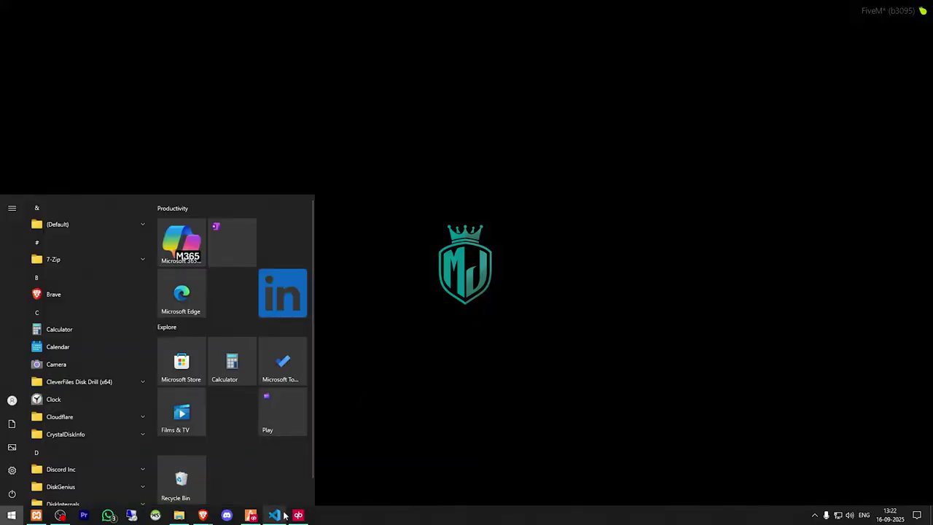
- Select the Downtown Rentals vector4 coordinates on line 63 of config.lua
left_click(274, 515)
left_click(51, 38)
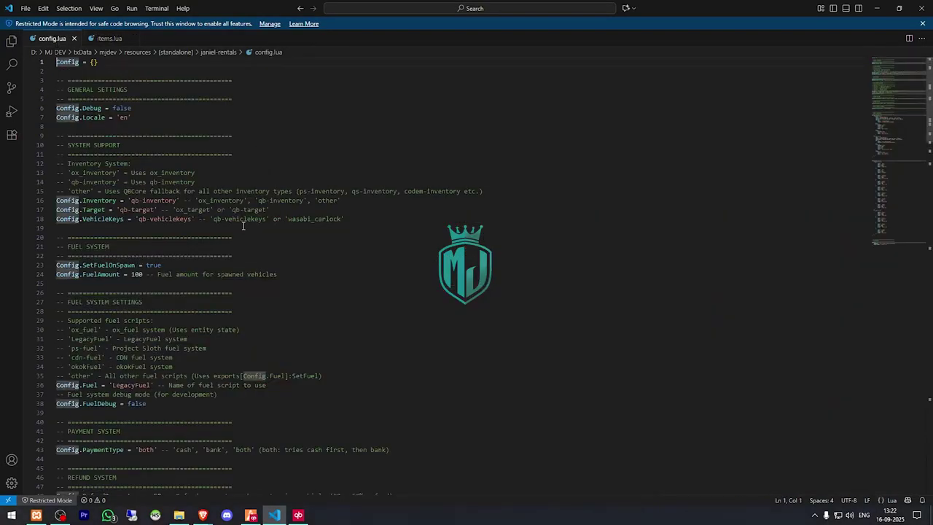
scroll(233, 239, "down", 4)
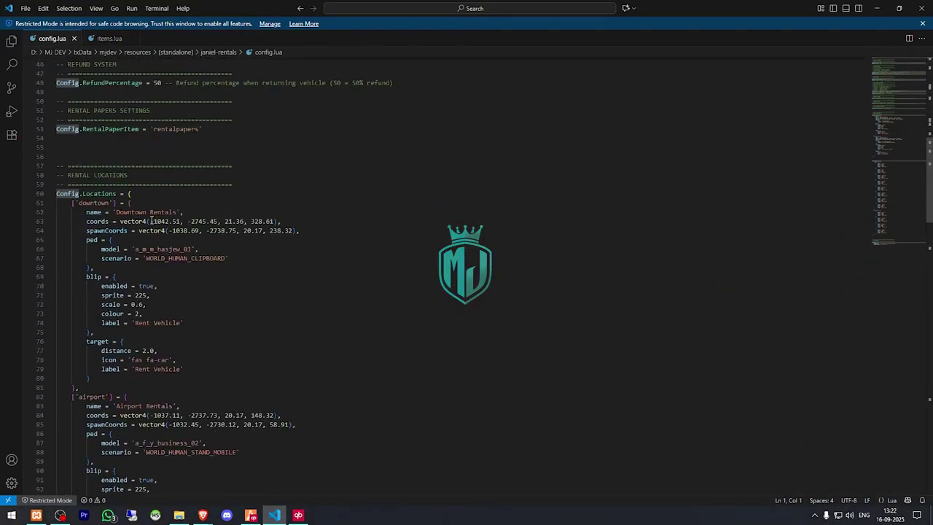
left_click_drag(150, 221, 274, 221)
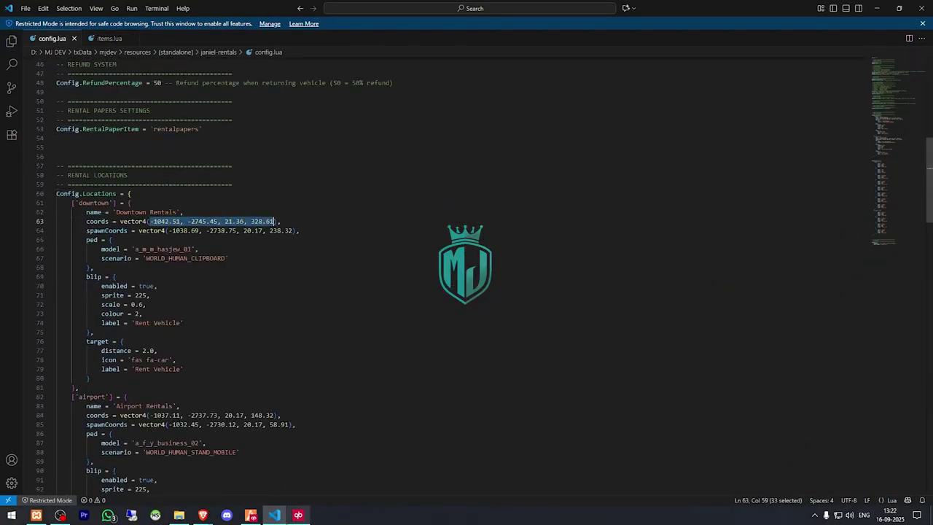
left_click(255, 516)
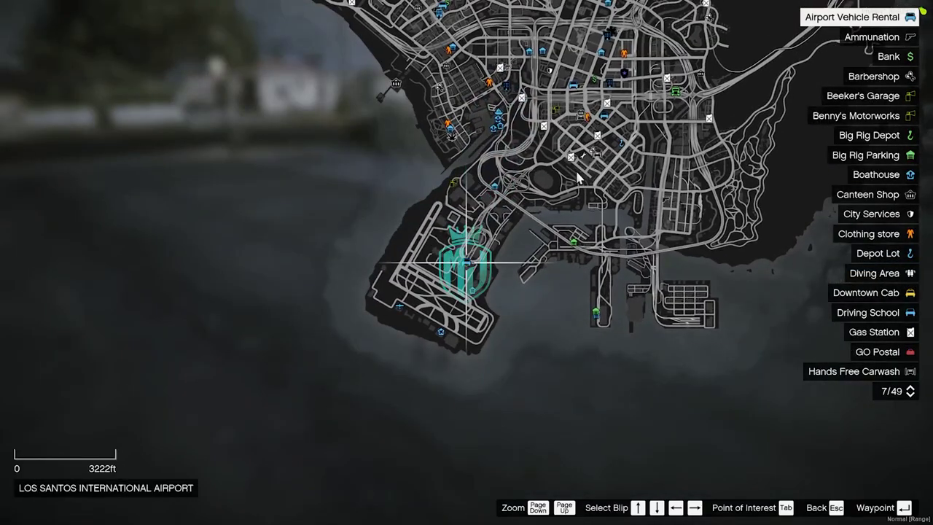
- Waypoint the airport Rent Vehicle blip, teleport with /tpm, and open the agent's Rentals Menu
scroll(577, 177, "up", 5)
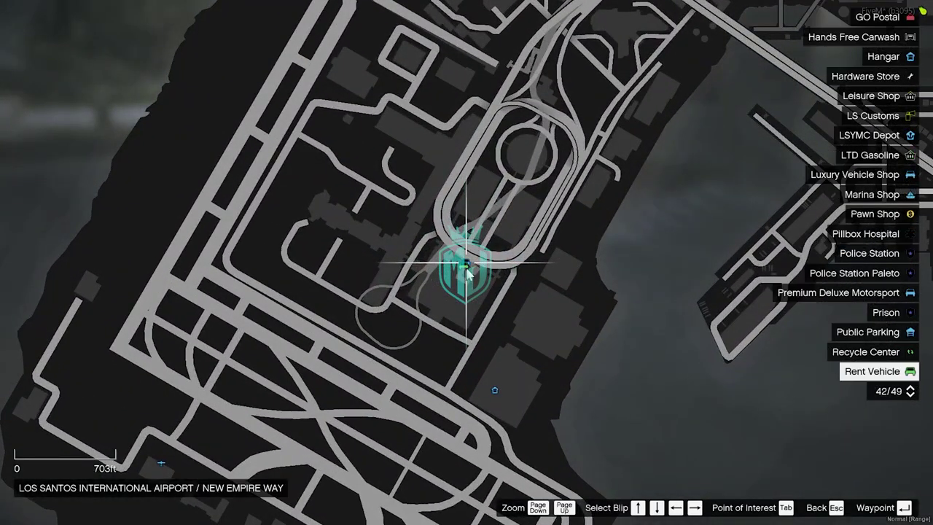
scroll(468, 269, "up", 3)
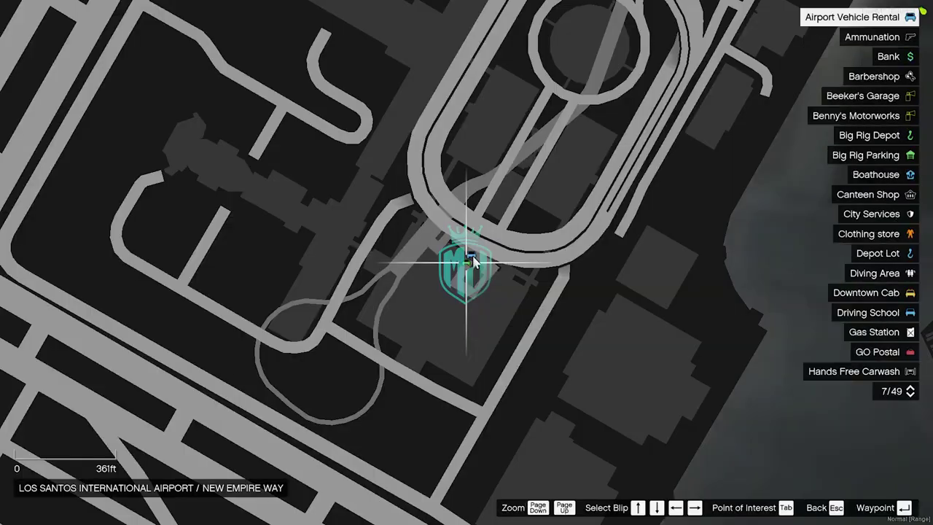
key("Escape")
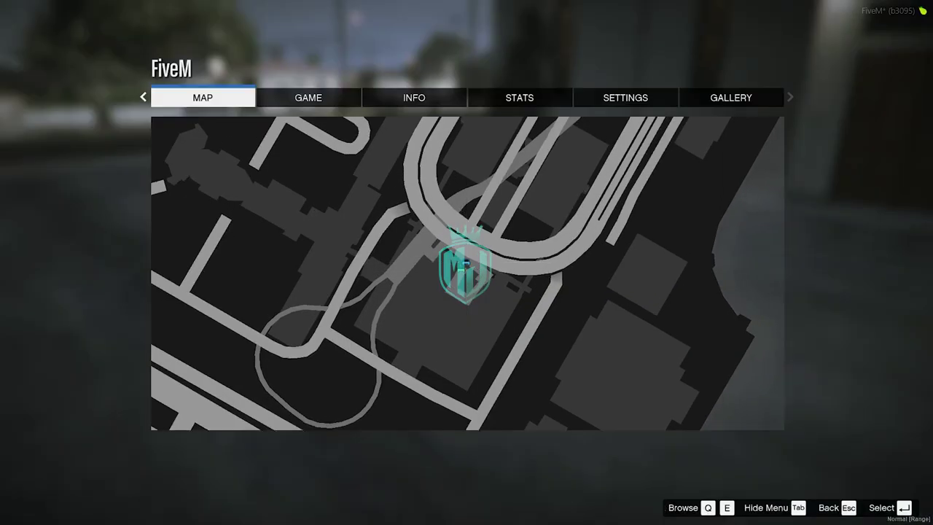
key("Return")
key("Return")
key("Escape")
key("Escape")
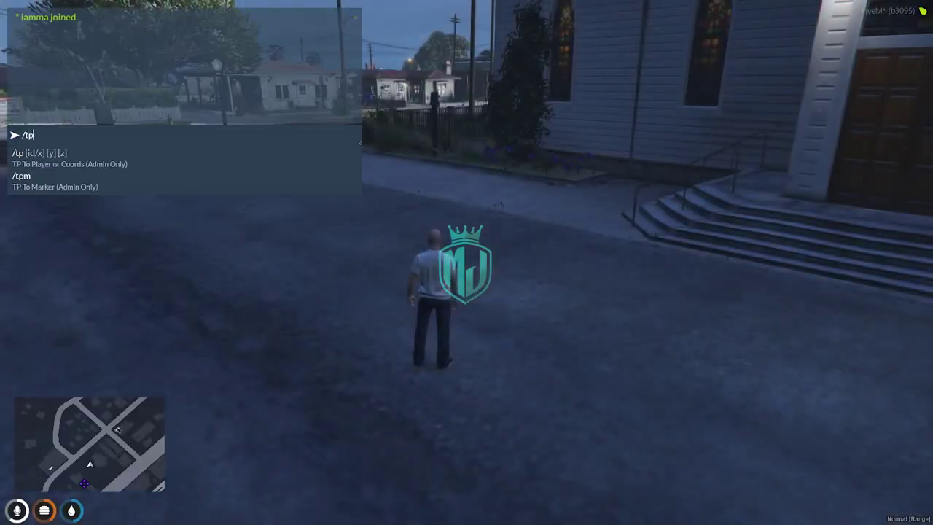
type("m")
key("Return")
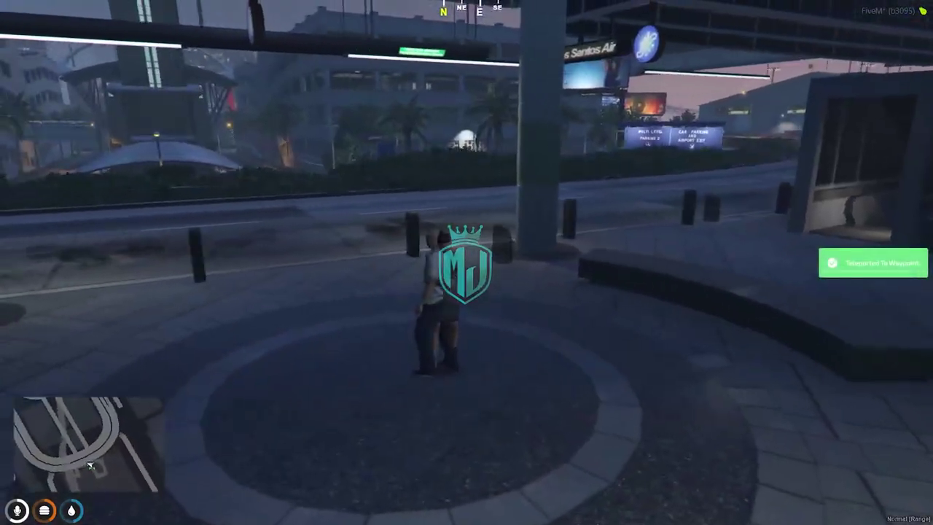
key("alt")
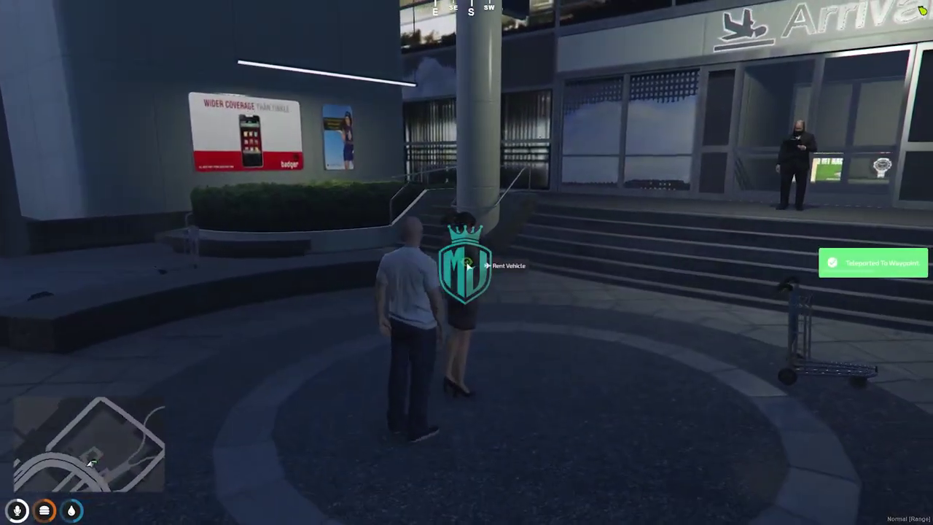
left_click(507, 267)
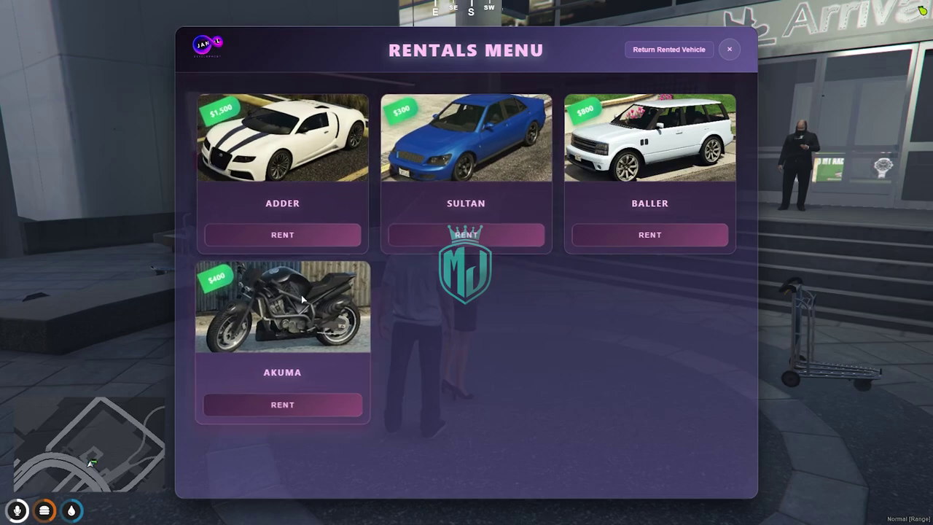
- Rent the Sultan for $300, drive it forward, and check the rental papers in inventory
left_click(446, 239)
left_click(442, 286)
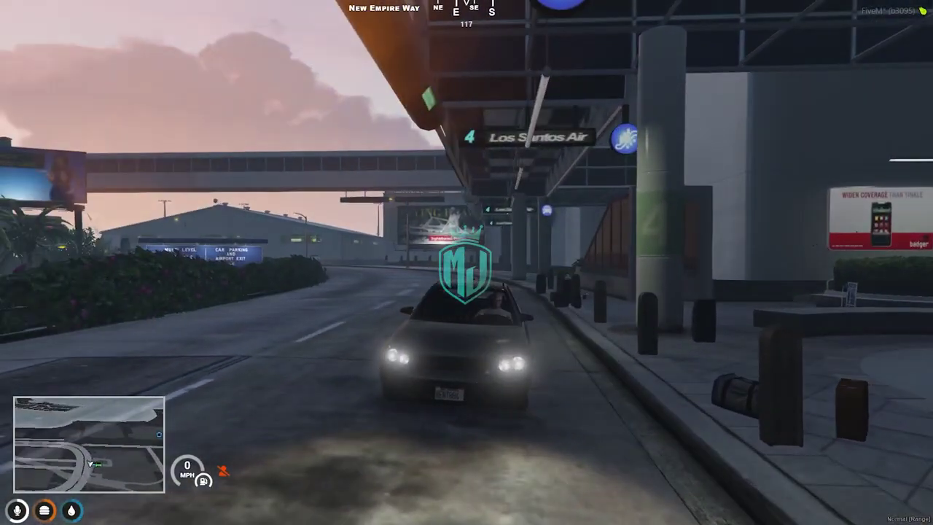
key("w")
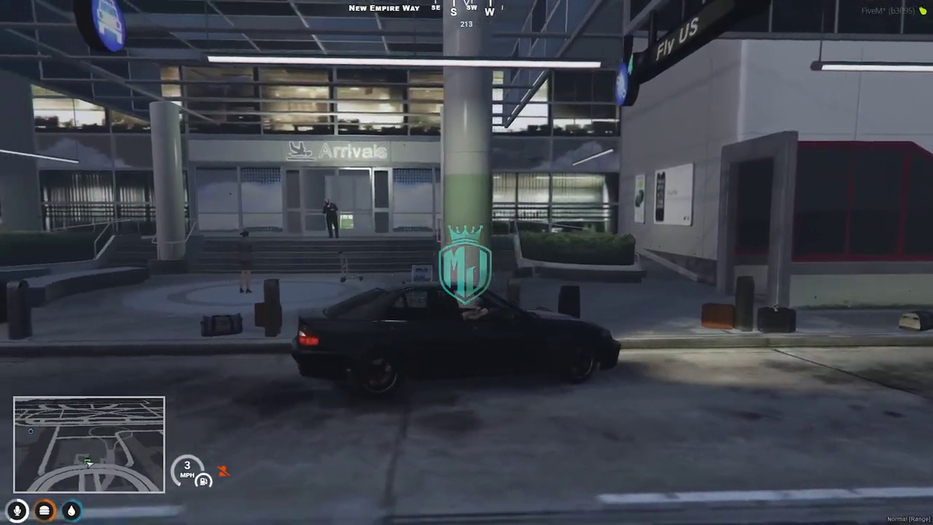
key("Tab")
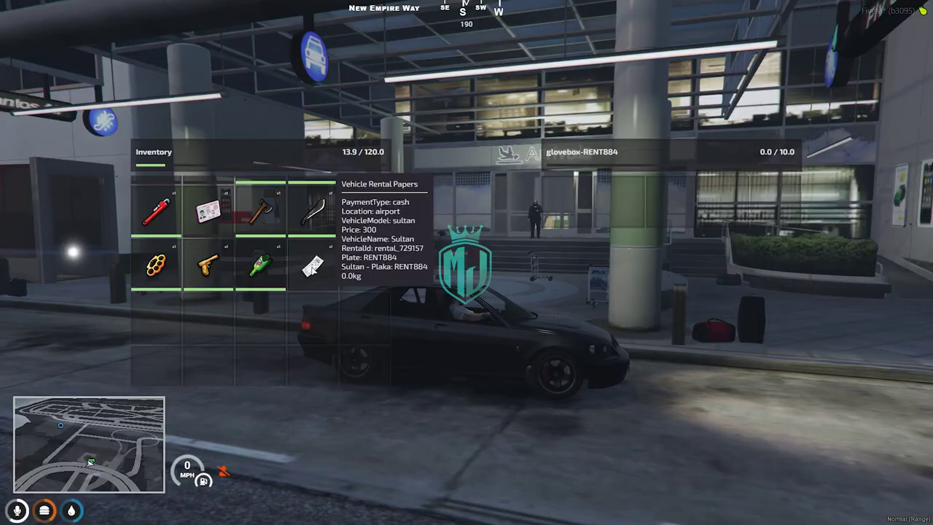
- Leave the Sultan, walk to the rental agent, and return it for a $150 refund
key("Tab")
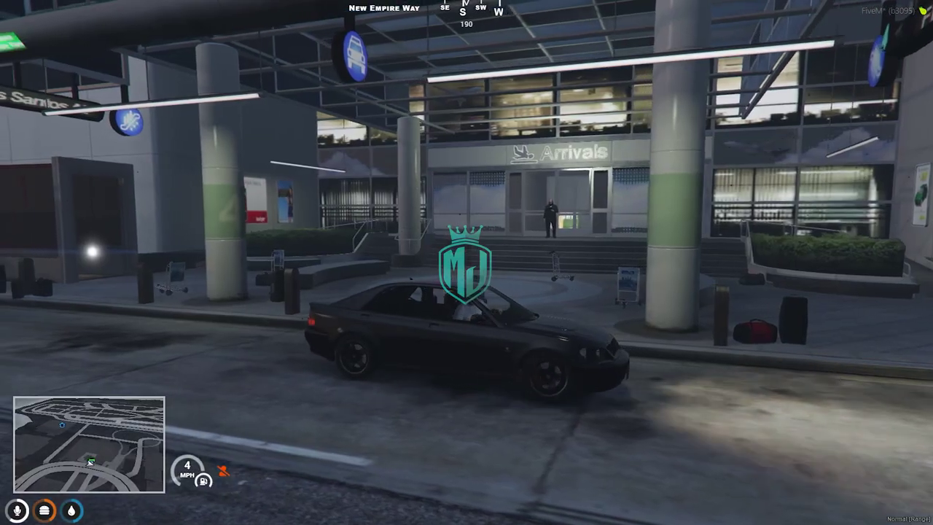
key("f")
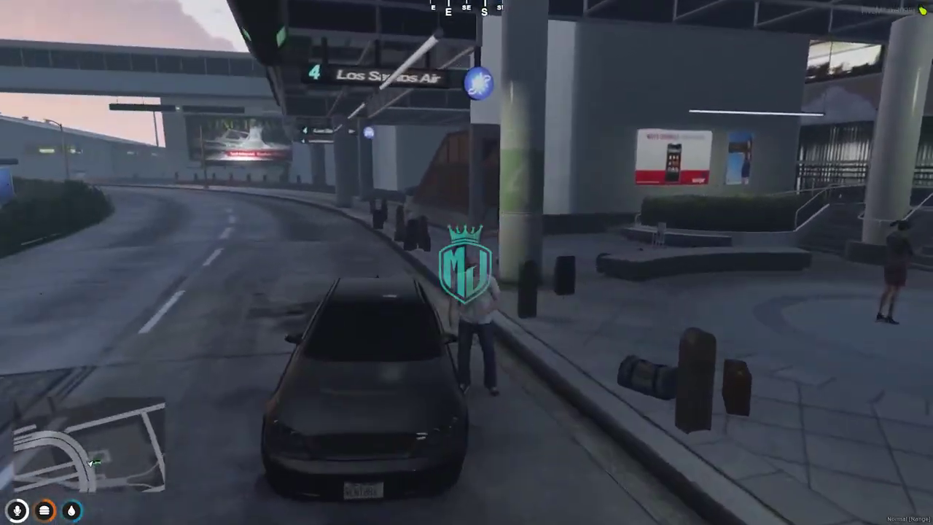
key("w")
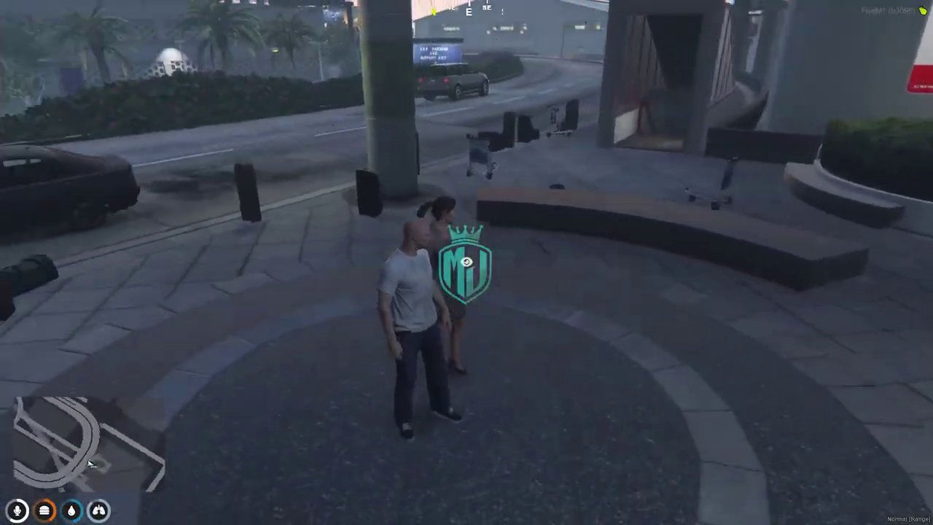
key("alt")
left_click(531, 263)
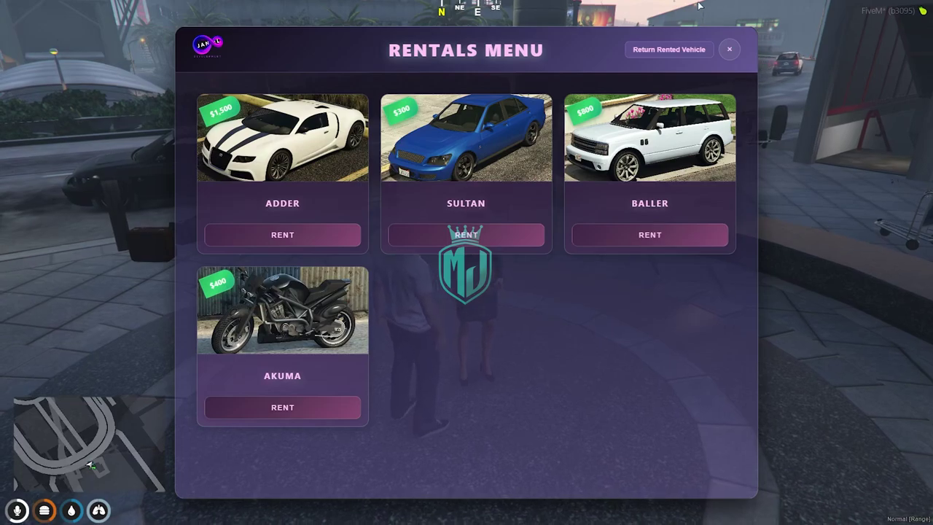
left_click(664, 56)
left_click(428, 291)
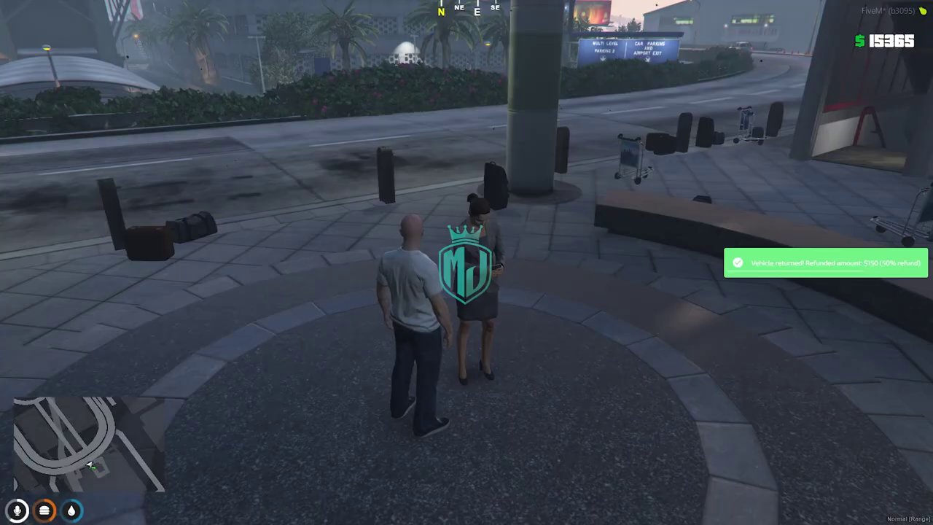
key("w")
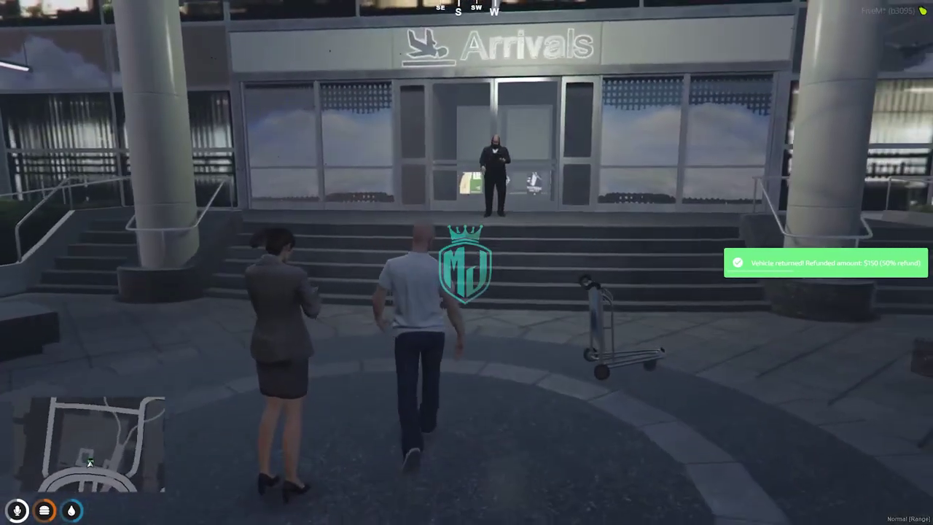
- Rent the Vectre for $900 from the terminal rental agent's Rentals Menu
key("alt")
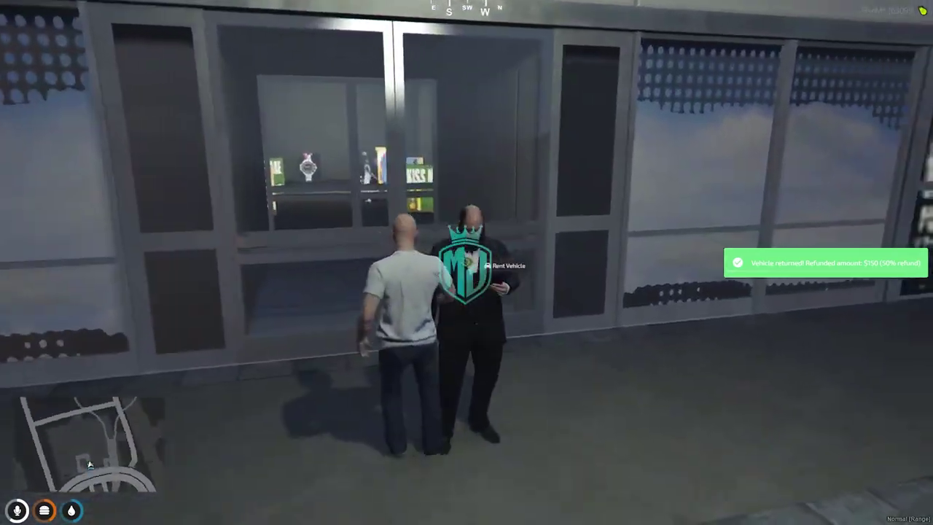
right_click(466, 263)
left_click(523, 269)
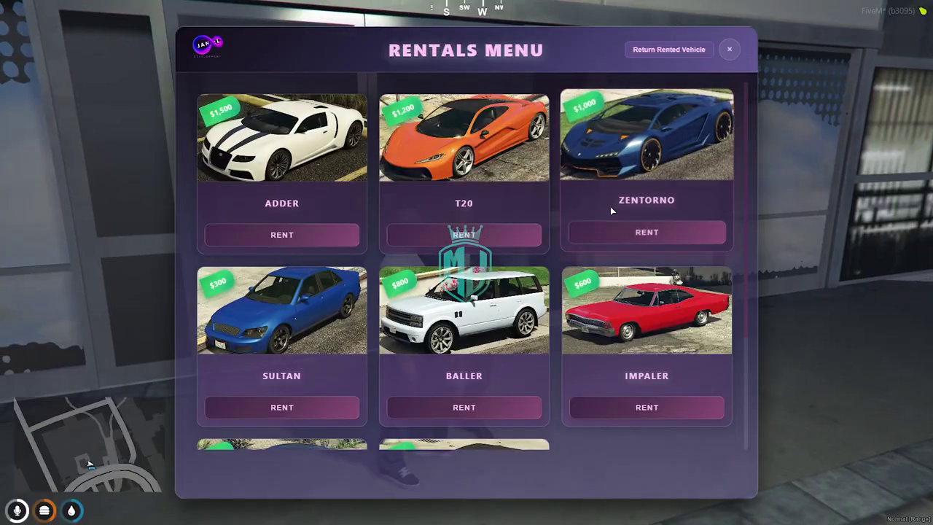
scroll(622, 316, "down", 3)
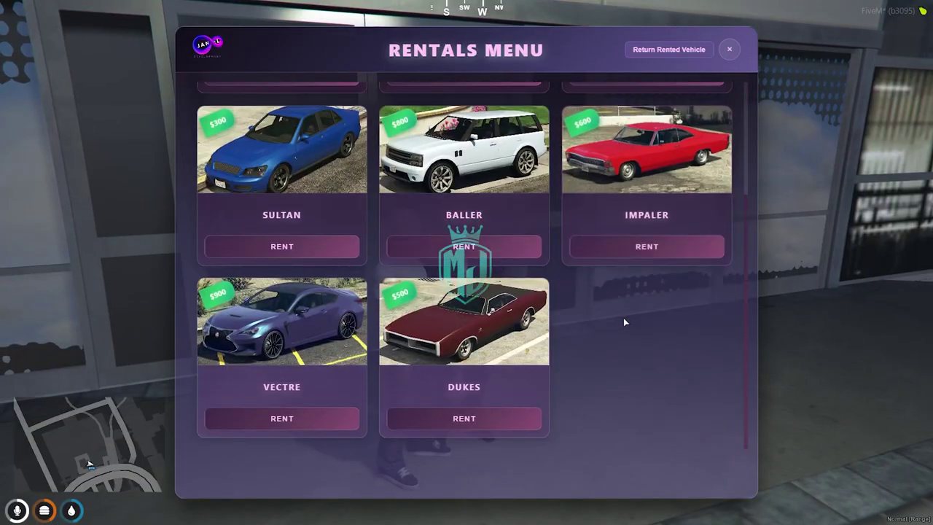
scroll(624, 321, "up", 3)
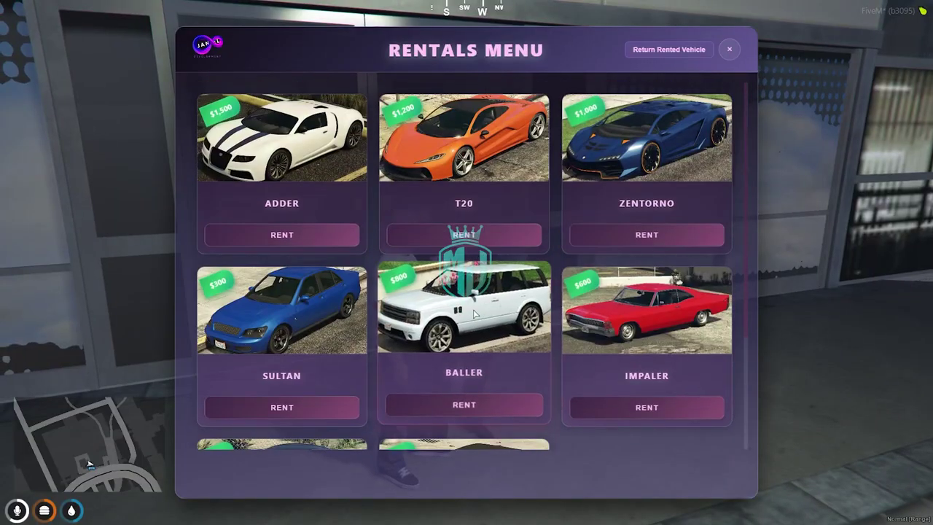
scroll(446, 302, "down", 3)
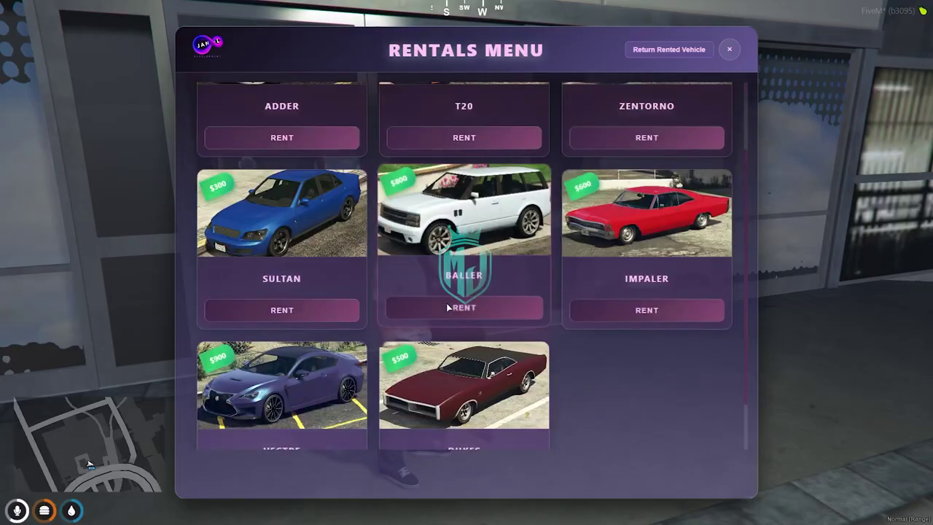
left_click(290, 415)
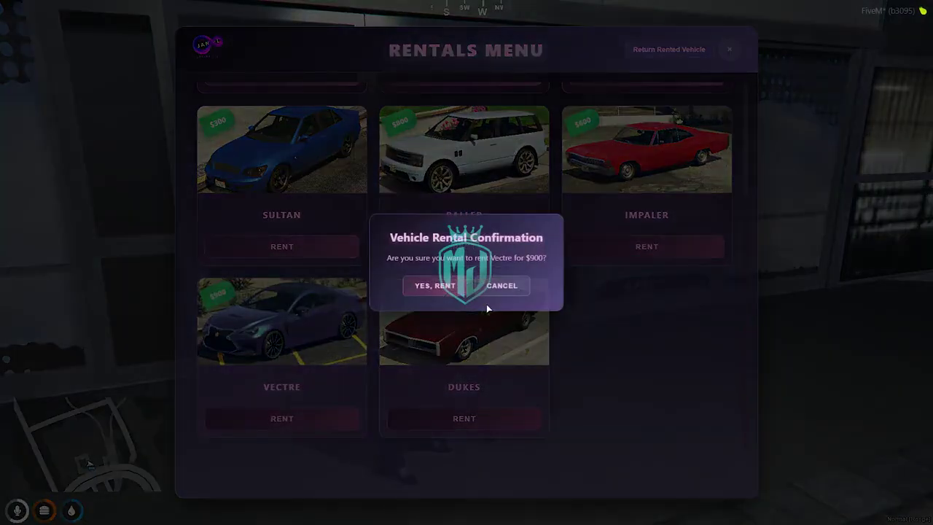
left_click(434, 288)
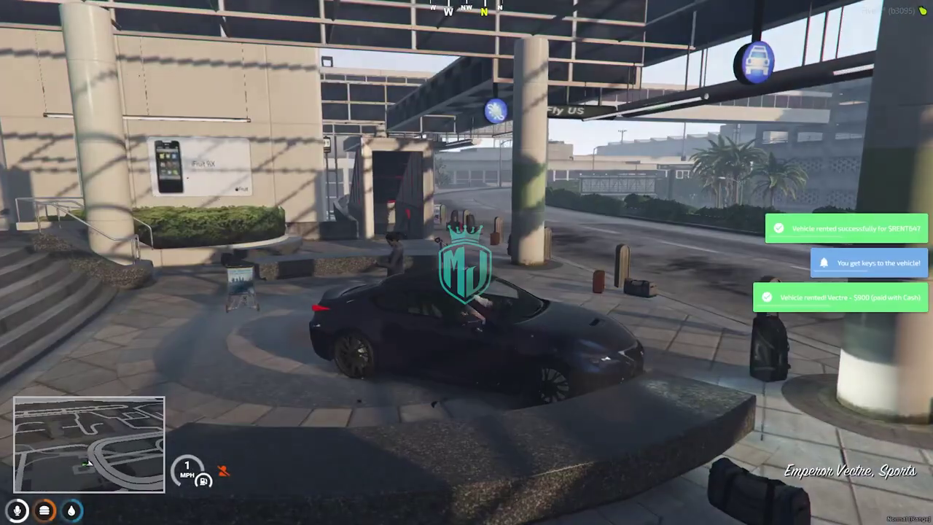
- Drive the rented Vectre off along the terminal road past traffic
key("w")
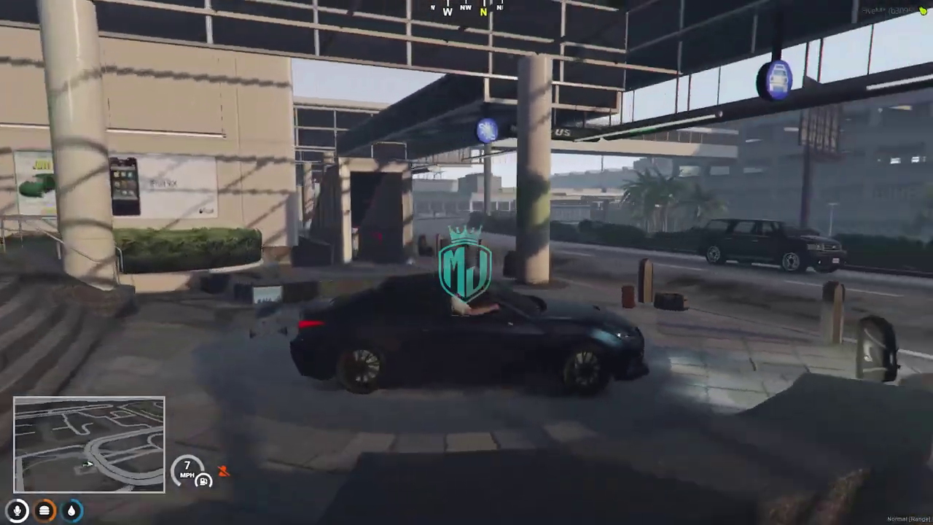
key("a")
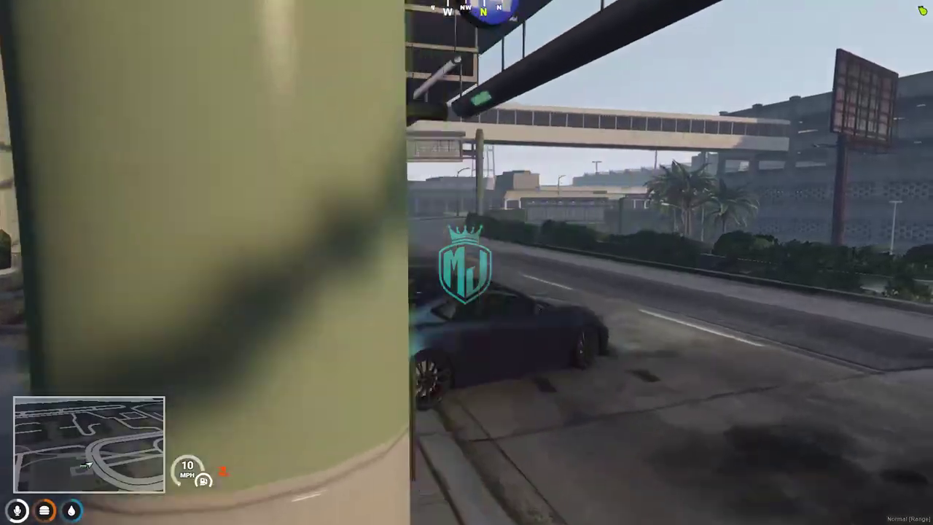
key("d")
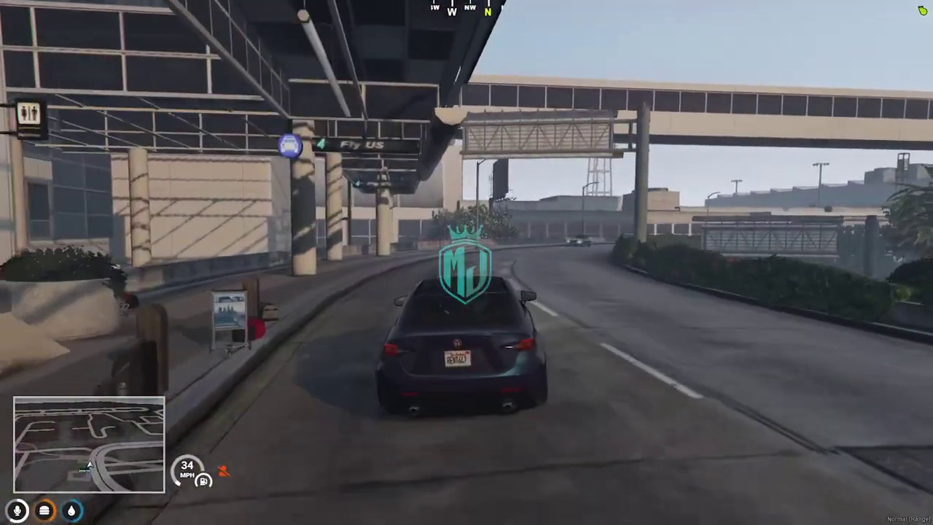
key("d")
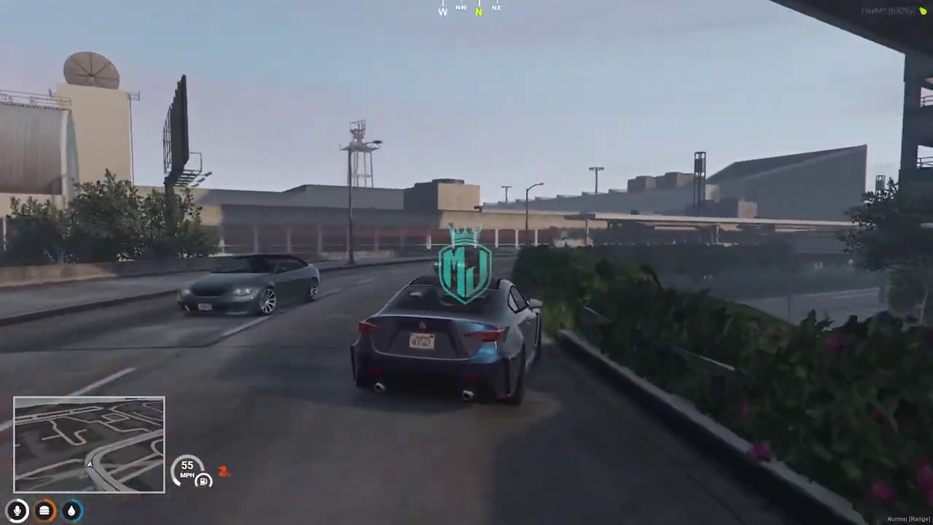
key("super")
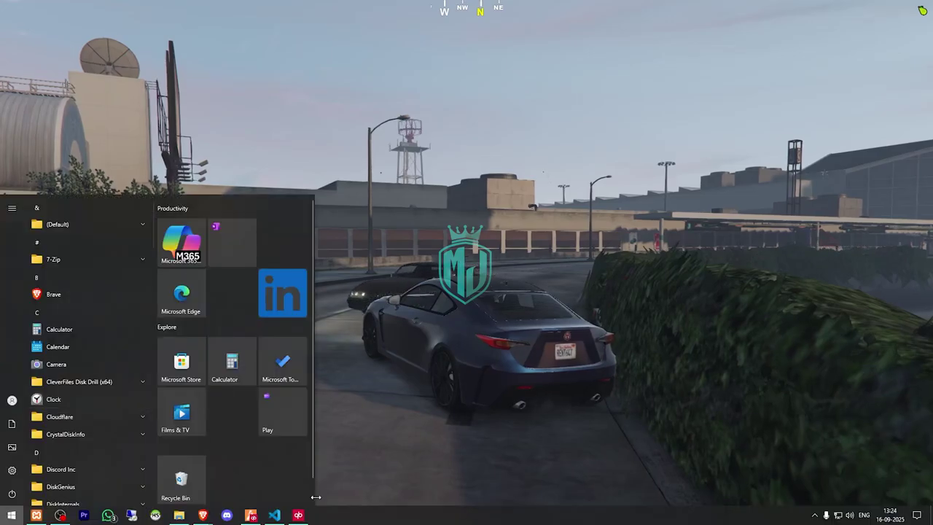
- Review the airport entries in Config.Locations and Config.Vehicles in config.lua, then go back to FiveM
left_click(274, 515)
scroll(296, 235, "down", 5)
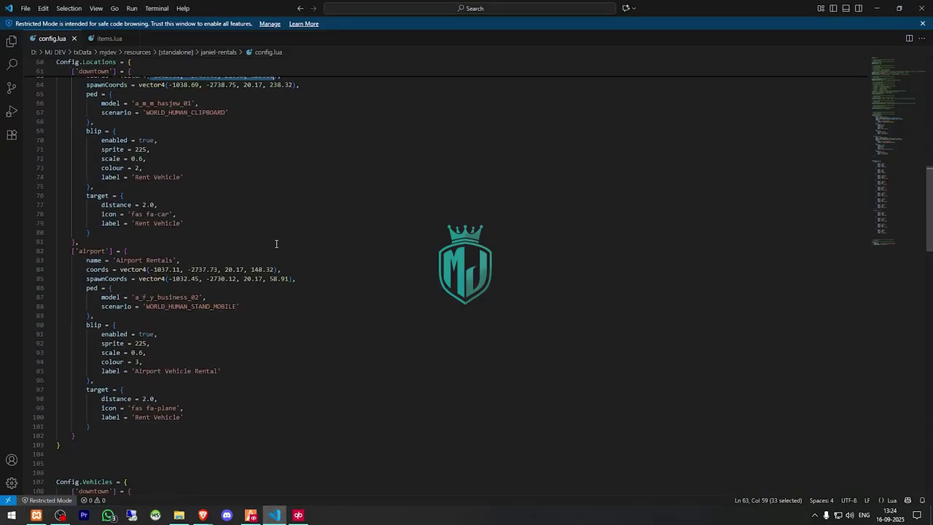
scroll(184, 164, "up", 1)
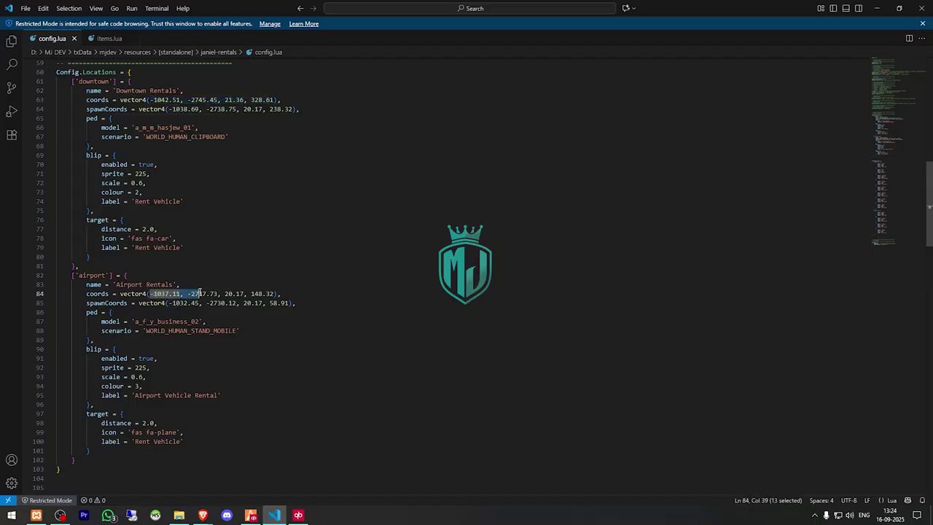
scroll(274, 295, "down", 4)
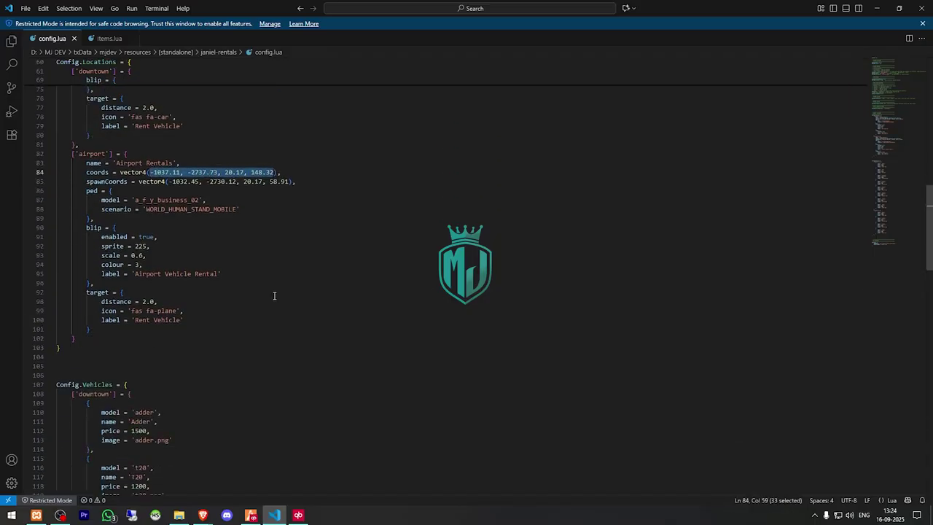
scroll(260, 296, "down", 5)
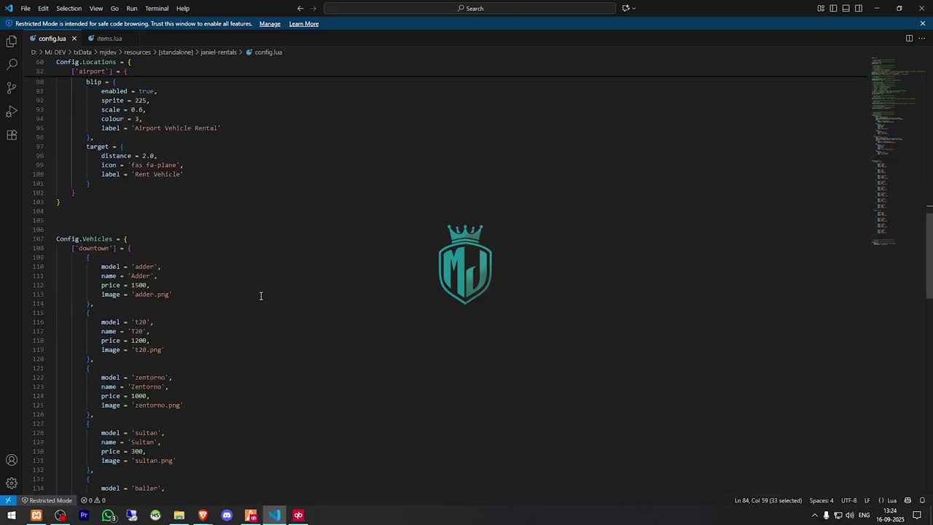
scroll(257, 296, "down", 8)
scroll(95, 288, "down", 3)
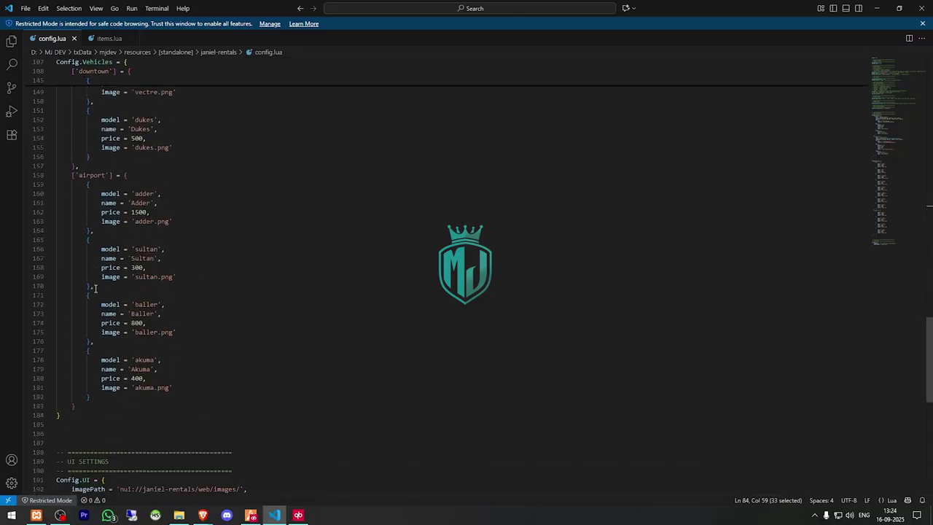
scroll(168, 287, "up", 4)
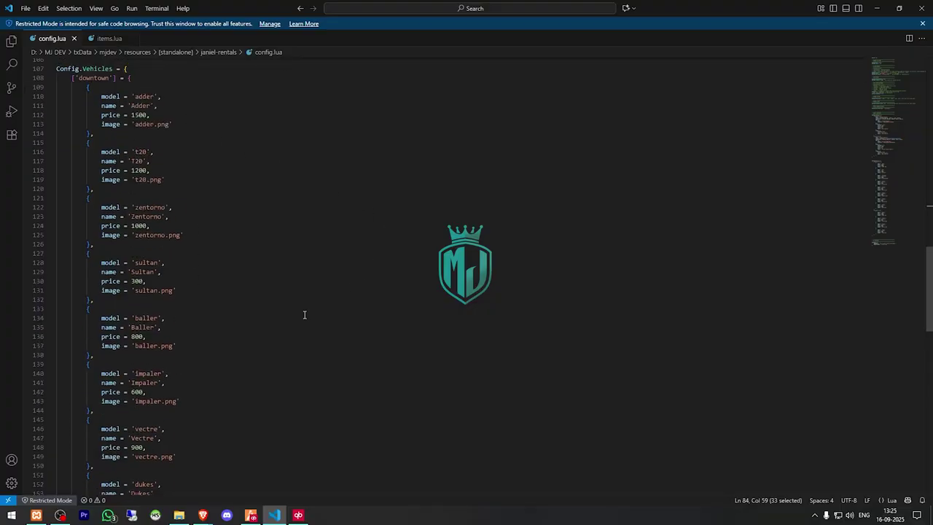
scroll(287, 305, "down", 15)
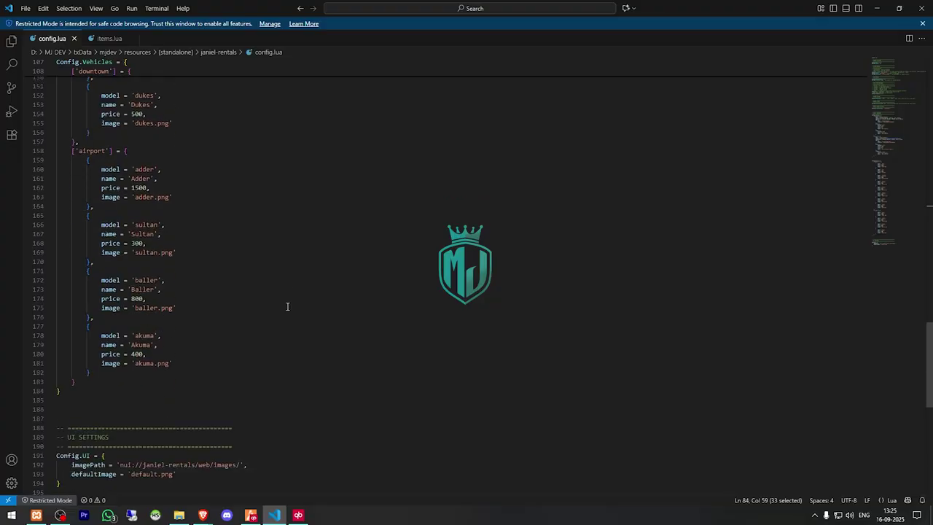
scroll(248, 299, "down", 4)
scroll(218, 293, "up", 3)
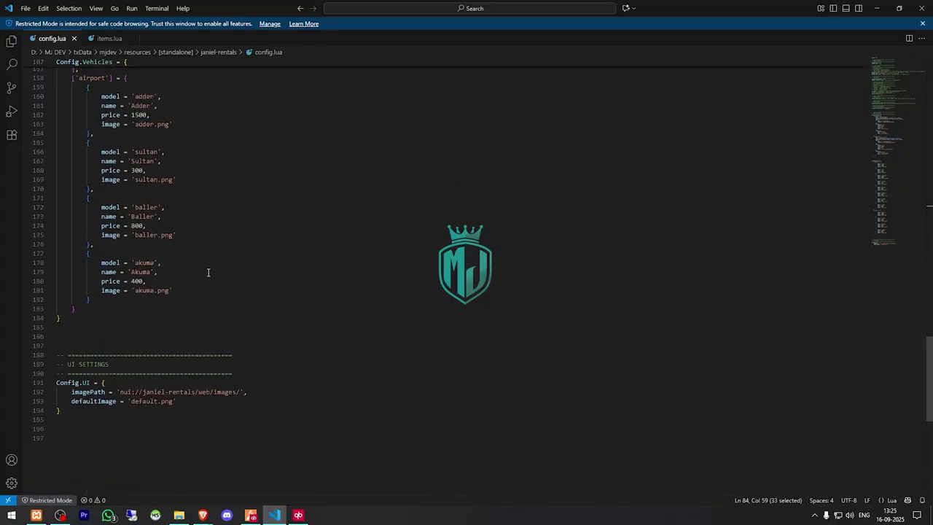
left_click(251, 516)
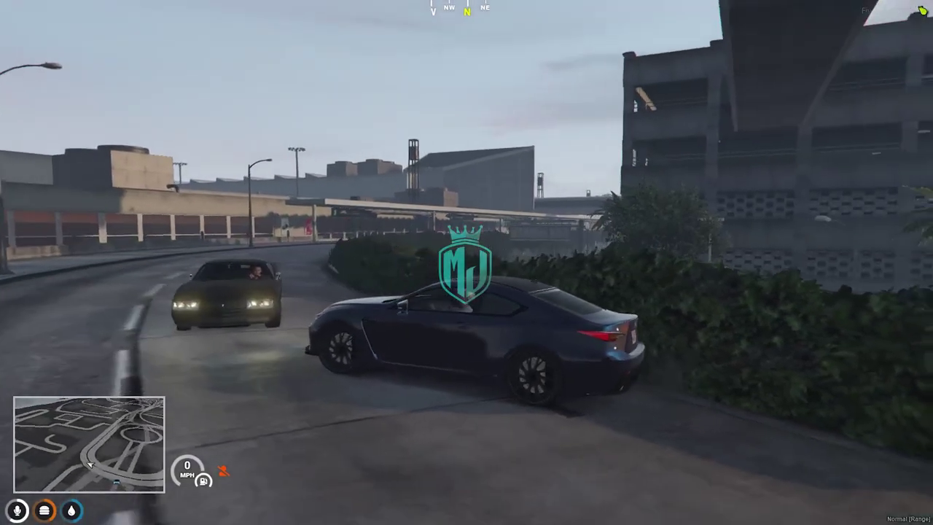